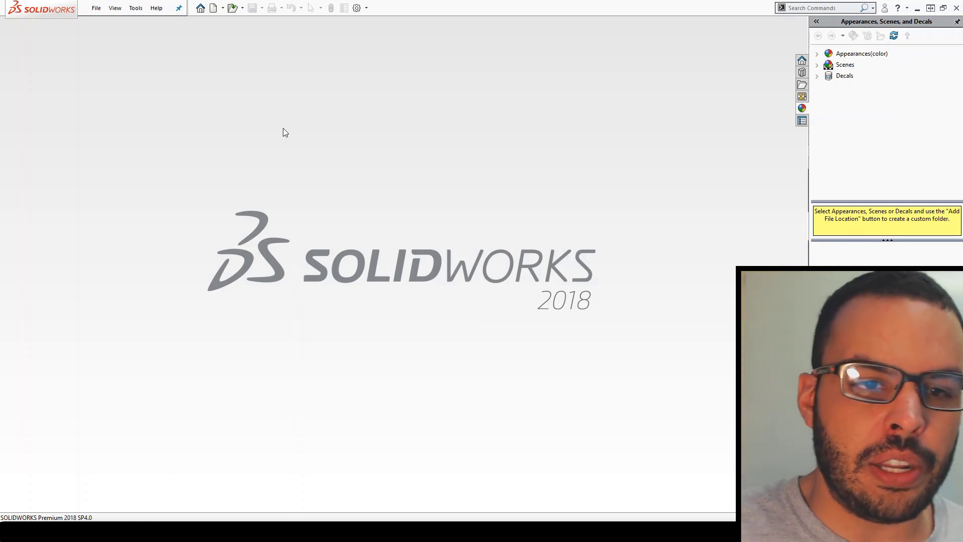
# - Create a new part, start a sketch on the Front Plane, and pick the Centerline tool
pyautogui.click(97, 9)
pyautogui.click(107, 24)
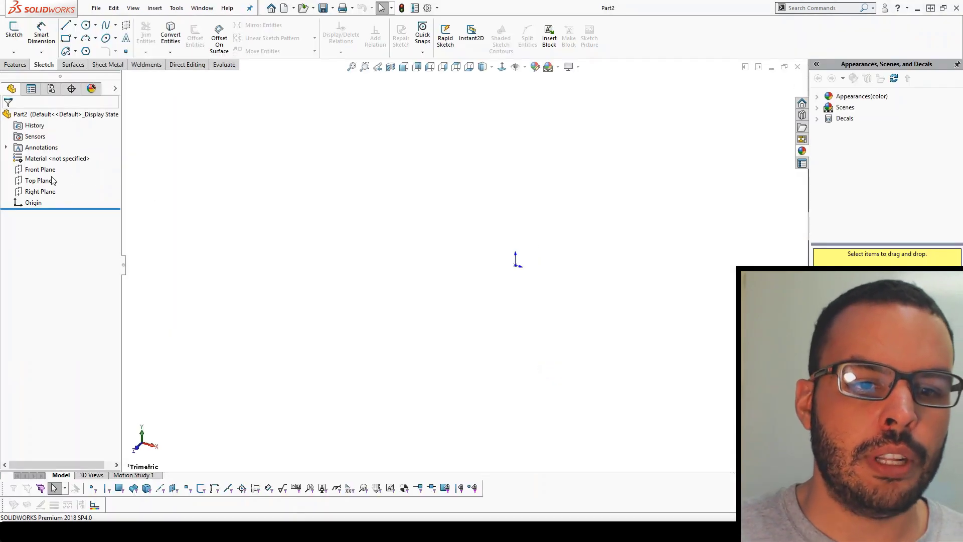
pyautogui.click(58, 170)
pyautogui.click(51, 157)
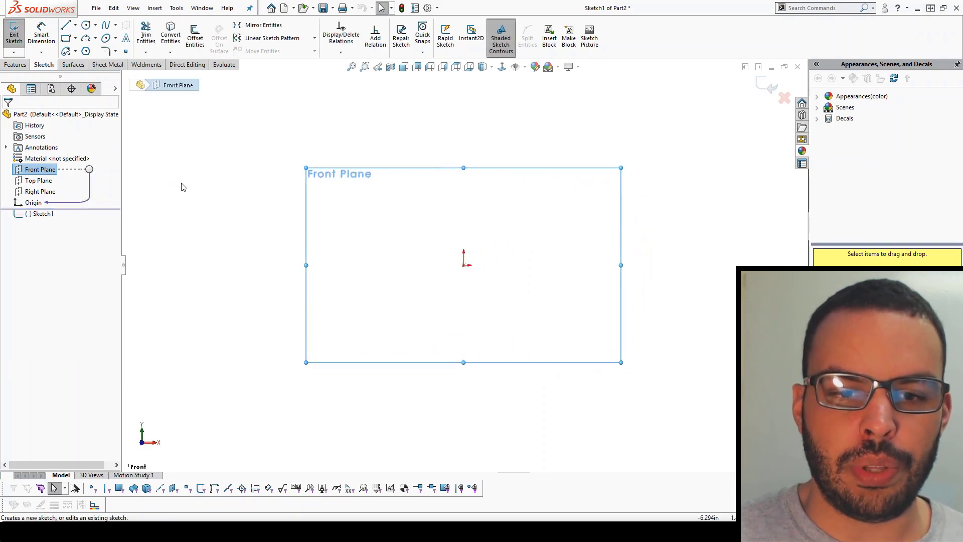
pyautogui.click(76, 30)
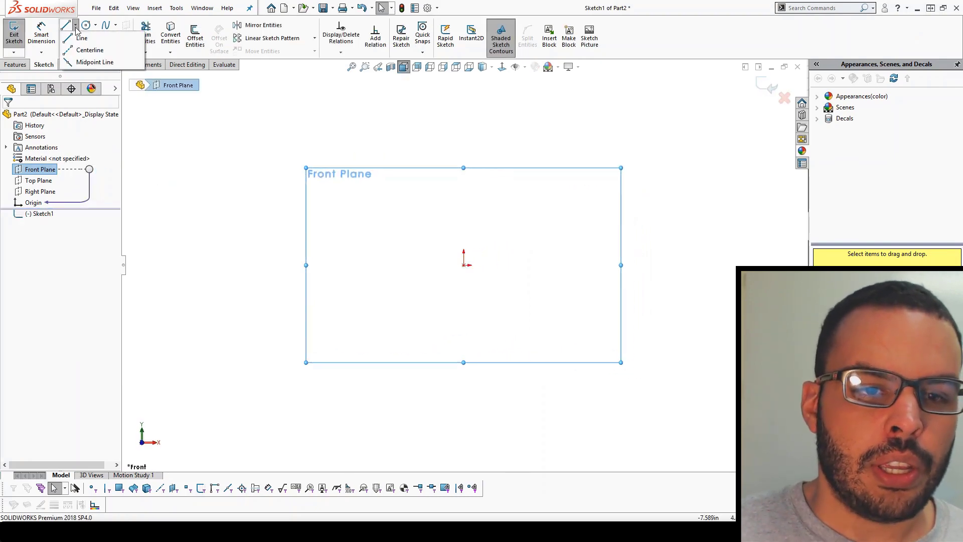
pyautogui.click(82, 47)
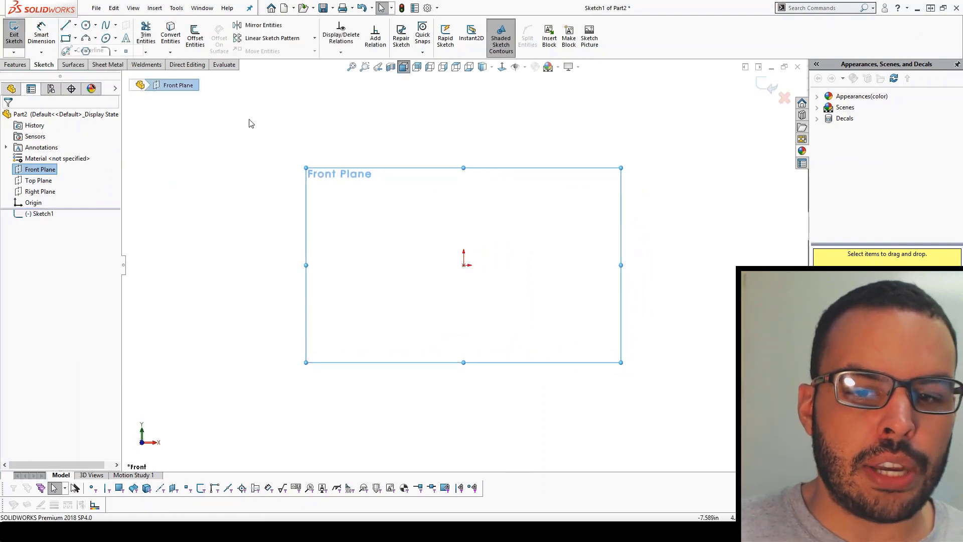
# - Draw a vertical centerline up from the origin, then a horizontal midpoint construction line centred on its top, lengthened symmetrically
pyautogui.click(464, 265)
pyautogui.click(464, 225)
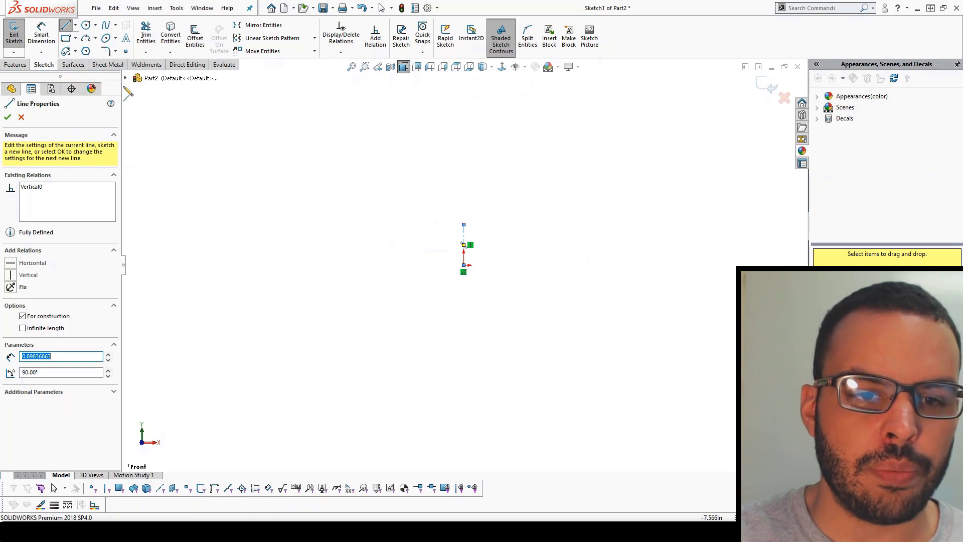
pyautogui.click(76, 24)
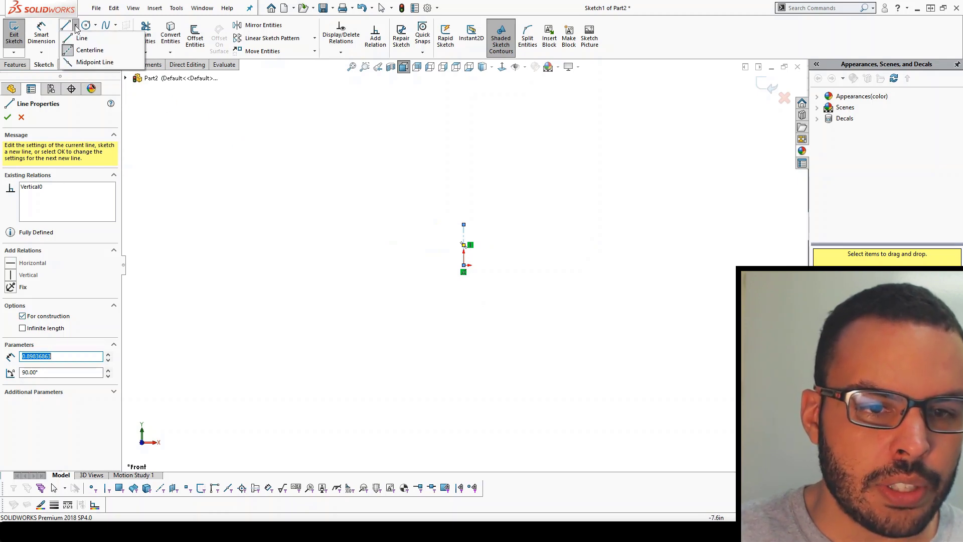
pyautogui.click(70, 60)
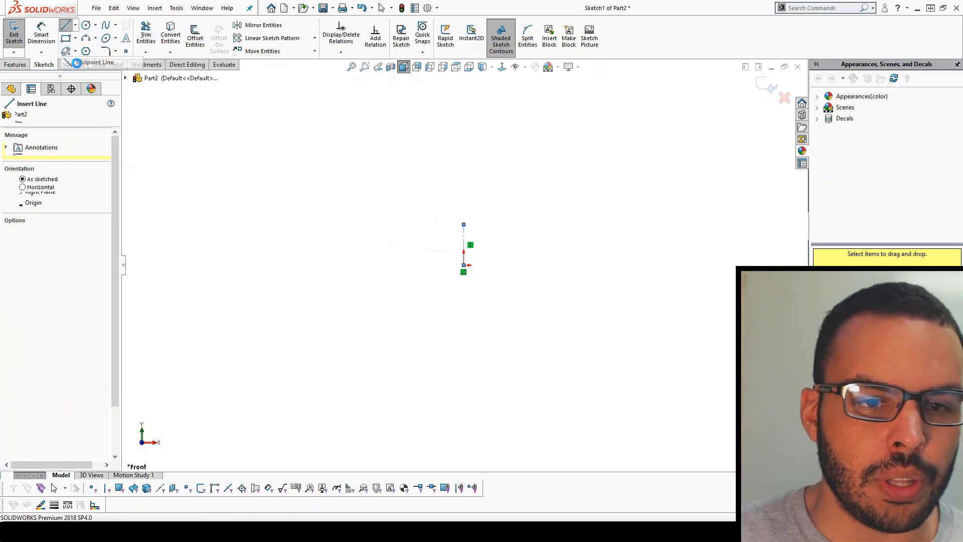
pyautogui.click(464, 224)
pyautogui.click(555, 224)
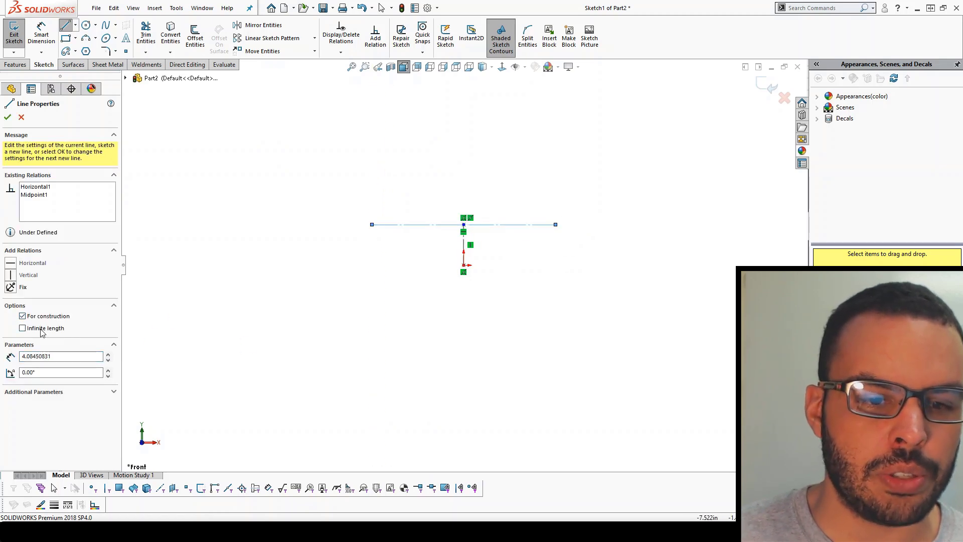
pyautogui.press('Escape')
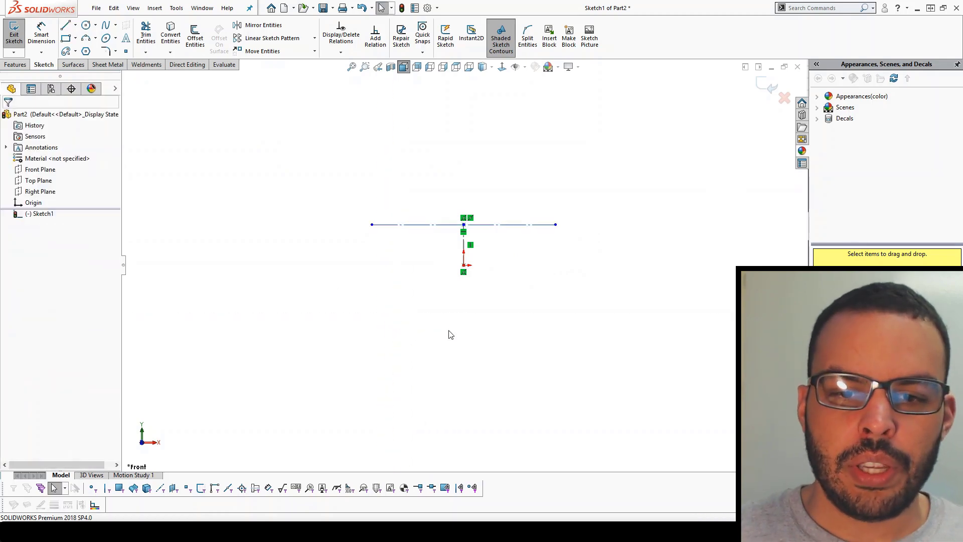
pyautogui.moveTo(371, 226); pyautogui.dragTo(339, 211)
# - Copy the horizontal and vertical construction lines upward to form a second rung
pyautogui.press('Escape')
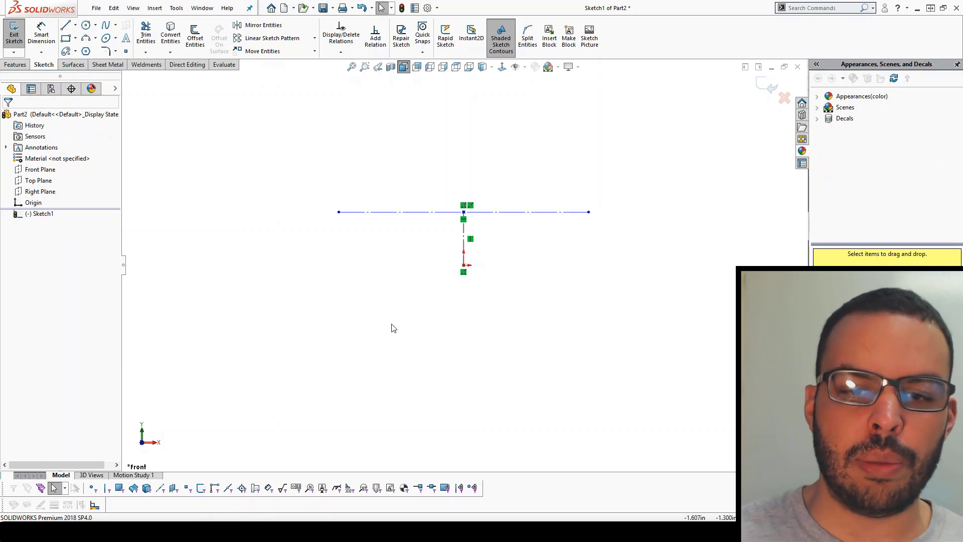
pyautogui.moveTo(329, 167)
pyautogui.mouseDown()
pyautogui.moveTo(612, 314)
pyautogui.moveTo(647, 316)
pyautogui.mouseUp()
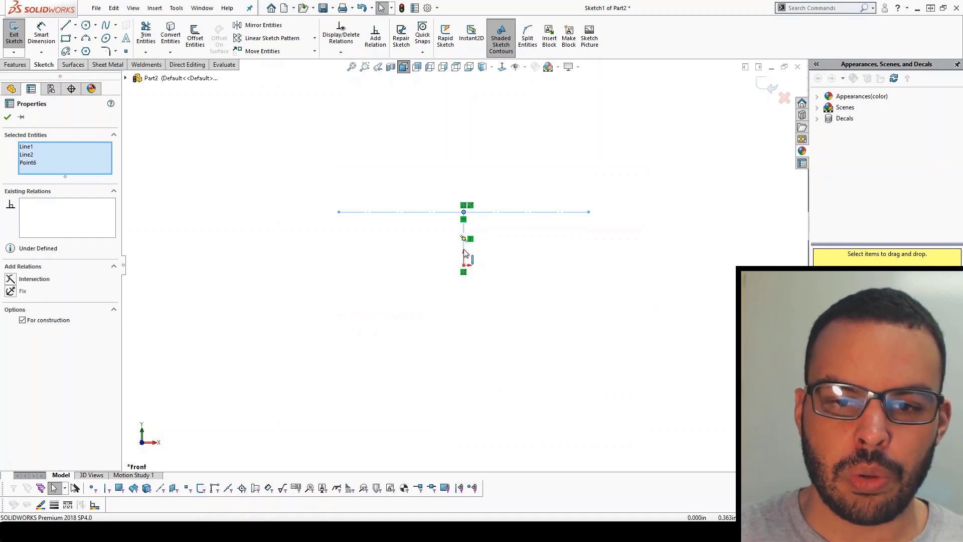
pyautogui.moveTo(463, 268); pyautogui.dragTo(464, 201)
pyautogui.click(509, 267)
# - Select both rungs and copy them further up the centreline
pyautogui.click(275, 159)
pyautogui.moveTo(275, 121); pyautogui.dragTo(582, 291)
pyautogui.scroll(2, 512, 271)
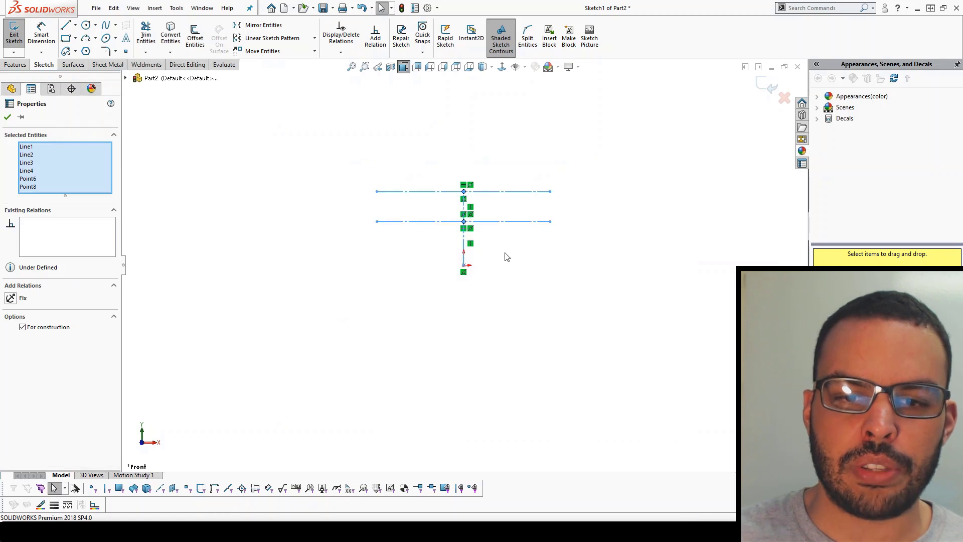
pyautogui.scroll(-2, 477, 296)
pyautogui.moveTo(432, 304)
pyautogui.mouseDown()
pyautogui.moveTo(449, 168)
pyautogui.moveTo(430, 192)
pyautogui.mouseUp()
pyautogui.hotkey('ctrl', 'a')
# - Select the whole ladder of lines and copy it upward again
pyautogui.scroll(2, 447, 231)
pyautogui.moveTo(360, 146); pyautogui.dragTo(566, 359)
pyautogui.scroll(-2, 455, 283)
pyautogui.scroll(2, 466, 311)
pyautogui.scroll(-3, 483, 359)
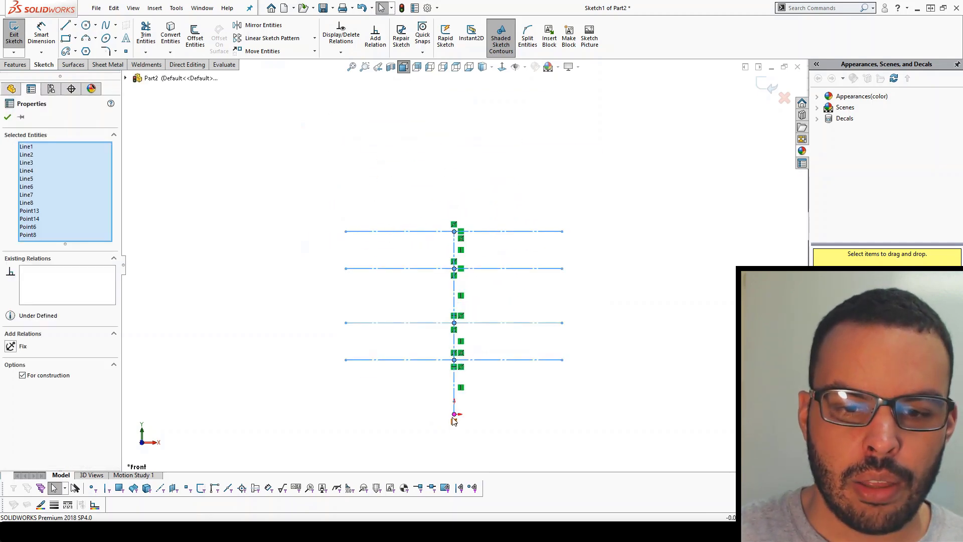
pyautogui.moveTo(454, 419)
pyautogui.mouseDown()
pyautogui.moveTo(447, 204)
pyautogui.moveTo(454, 233)
pyautogui.mouseUp()
# - Copy the top horizontal line and its vertical segment upward as one more rung
pyautogui.scroll(2, 404, 230)
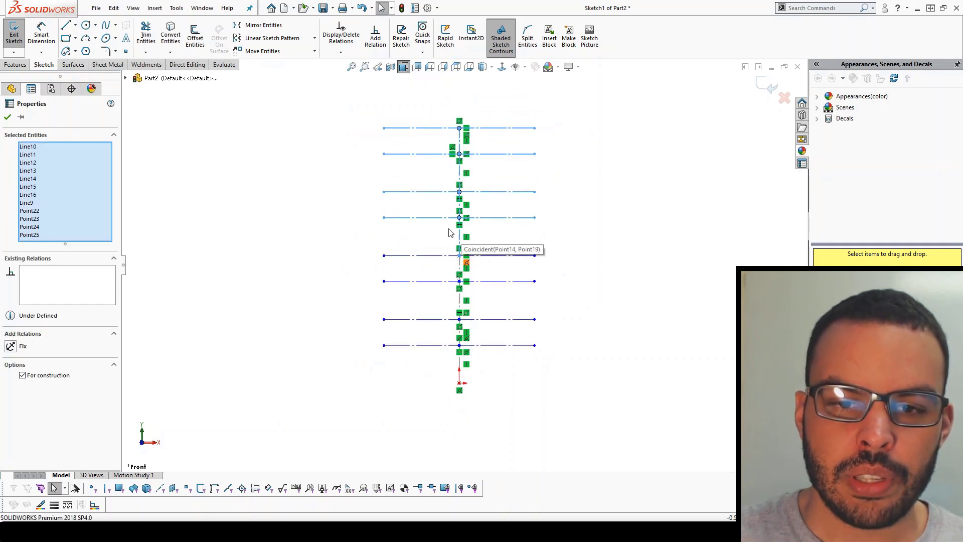
pyautogui.click(445, 178)
pyautogui.scroll(-3, 466, 181)
pyautogui.moveTo(264, 179); pyautogui.dragTo(643, 244)
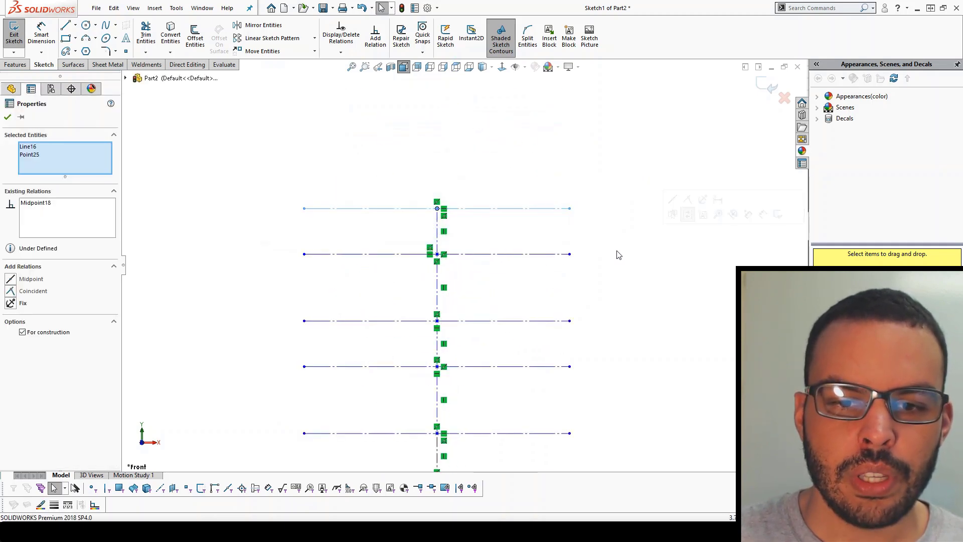
pyautogui.keyDown('ctrl'); pyautogui.click(442, 248); pyautogui.keyUp('ctrl')
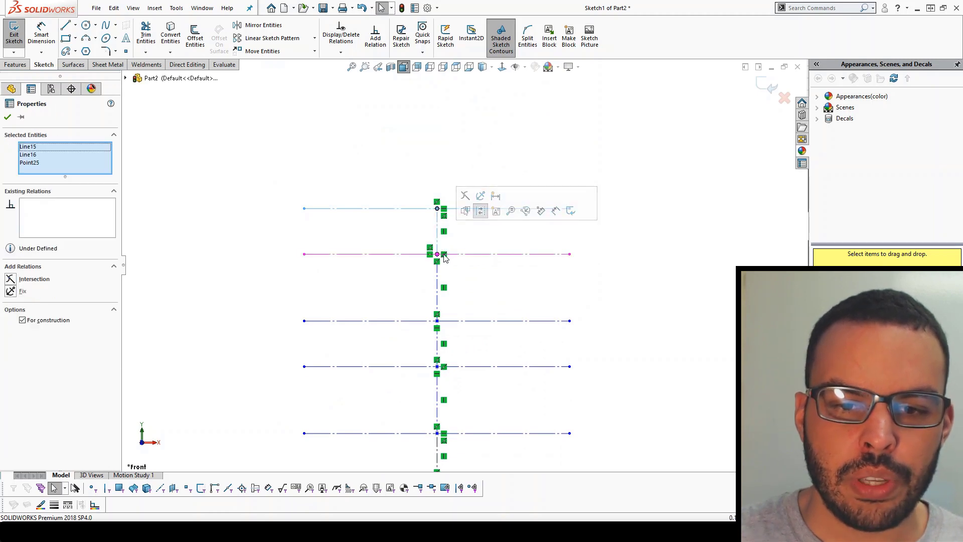
pyautogui.click(499, 243)
pyautogui.moveTo(608, 239); pyautogui.dragTo(246, 152)
pyautogui.keyDown('ctrl'); pyautogui.moveTo(438, 248); pyautogui.dragTo(439, 205); pyautogui.keyUp('ctrl')
pyautogui.click(379, 179)
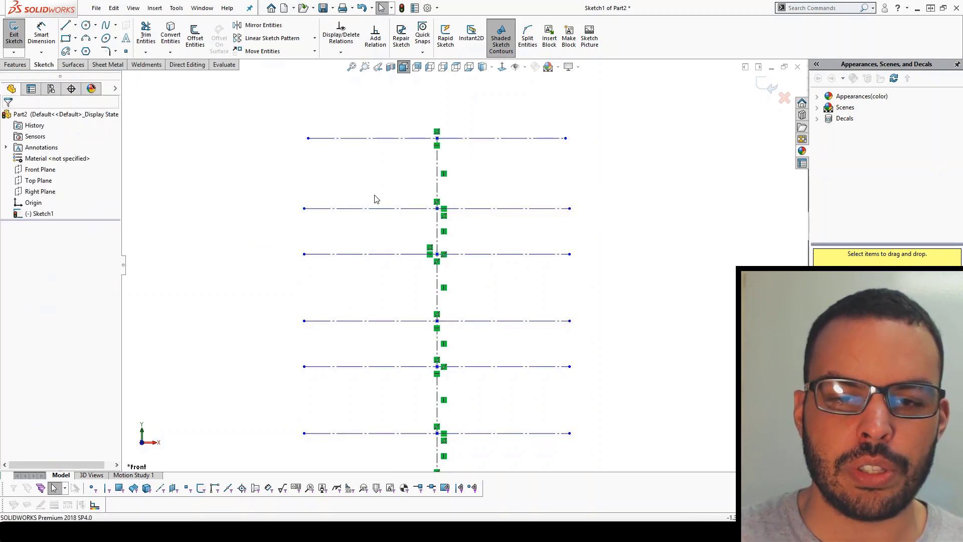
# - Filter to sketch segments, box-select the nine vertical centreline segments, and apply an Equal relation
pyautogui.scroll(2, 423, 242)
pyautogui.scroll(2, 451, 308)
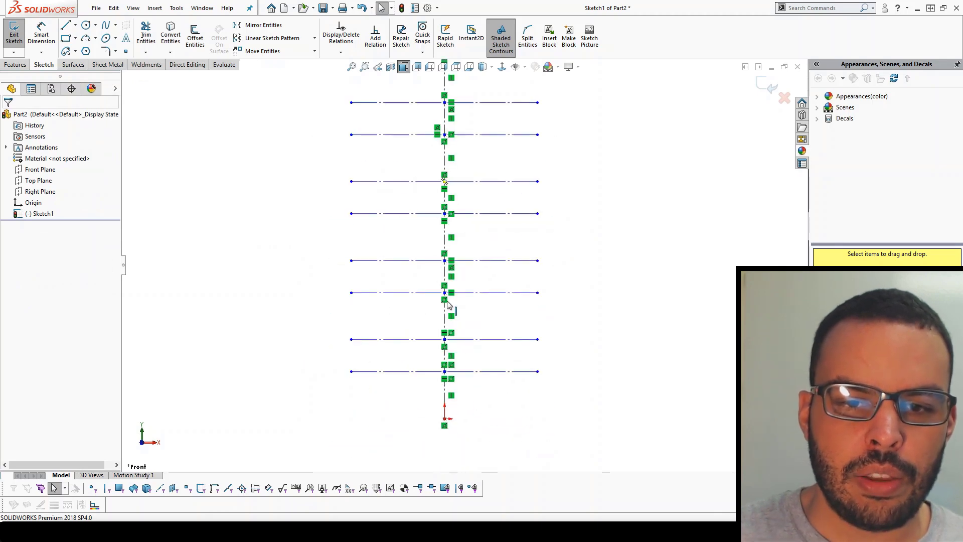
pyautogui.scroll(2, 415, 150)
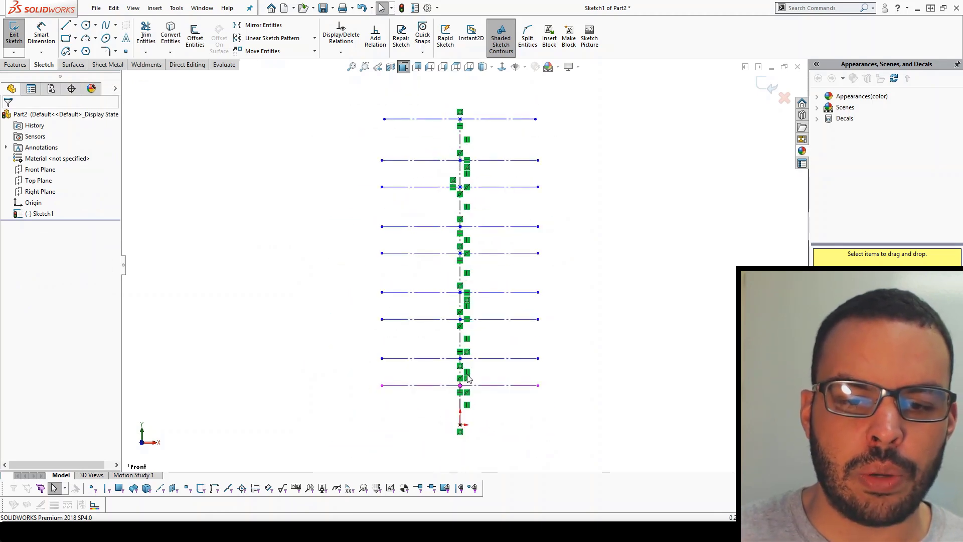
pyautogui.moveTo(446, 90)
pyautogui.mouseDown()
pyautogui.moveTo(523, 417)
pyautogui.moveTo(495, 454)
pyautogui.mouseUp()
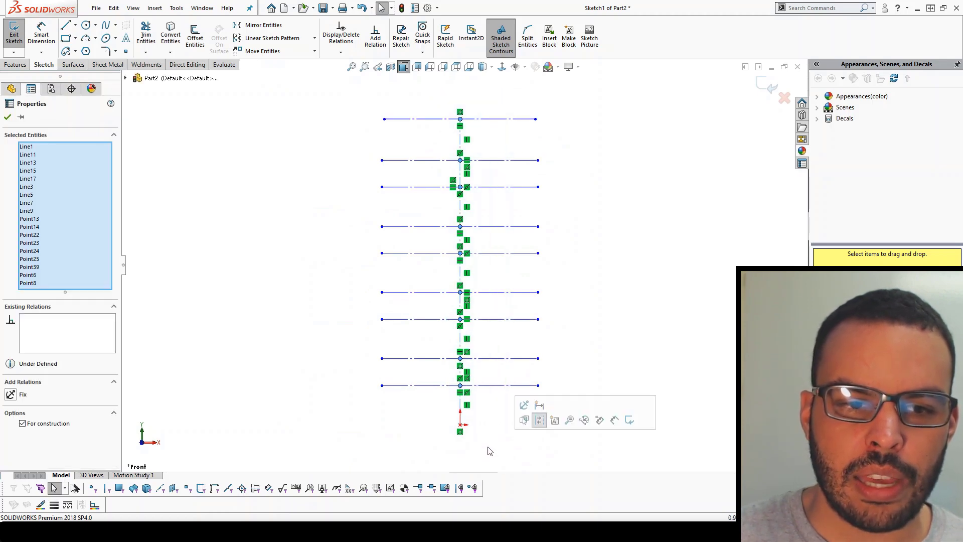
pyautogui.moveTo(442, 94); pyautogui.dragTo(499, 418)
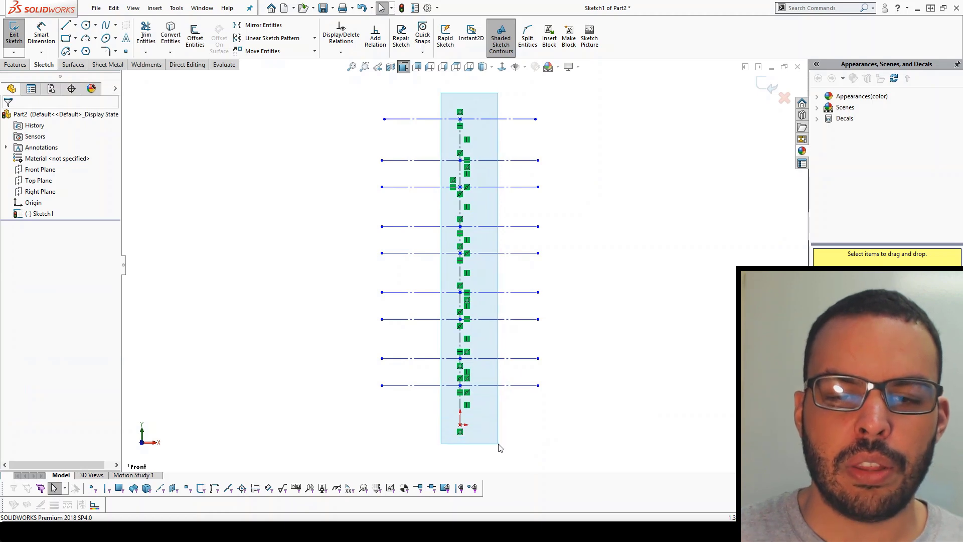
pyautogui.moveTo(499, 447)
pyautogui.mouseDown()
pyautogui.moveTo(445, 108)
pyautogui.moveTo(490, 451)
pyautogui.mouseUp()
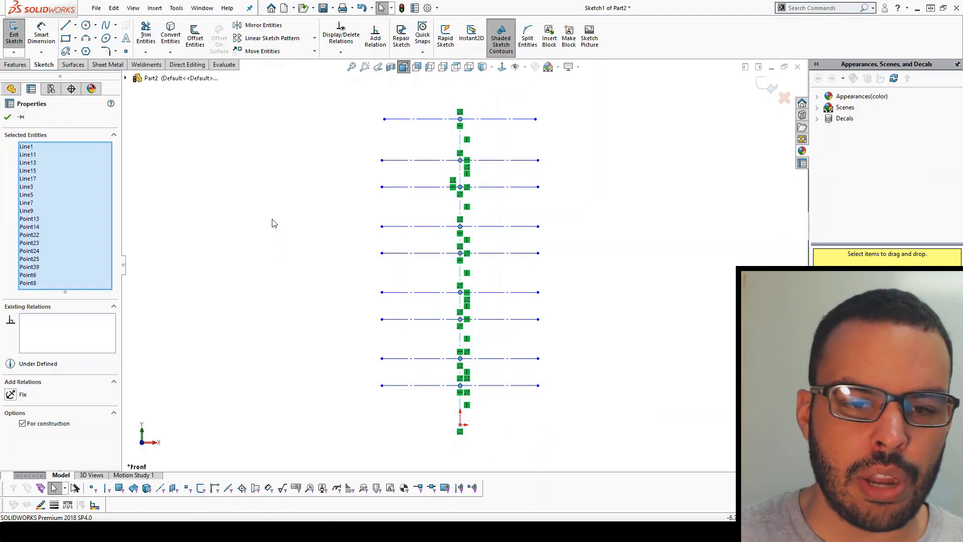
pyautogui.click(274, 223)
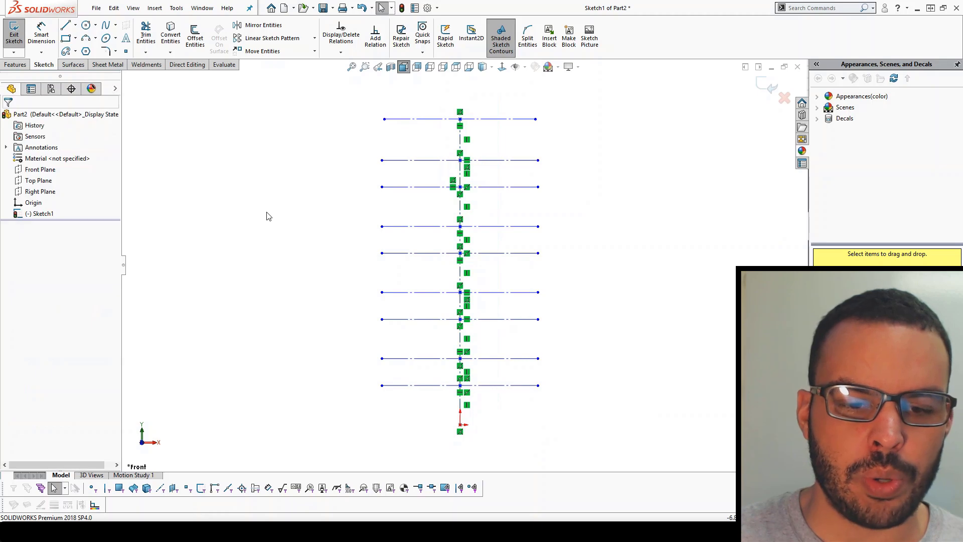
pyautogui.click(211, 493)
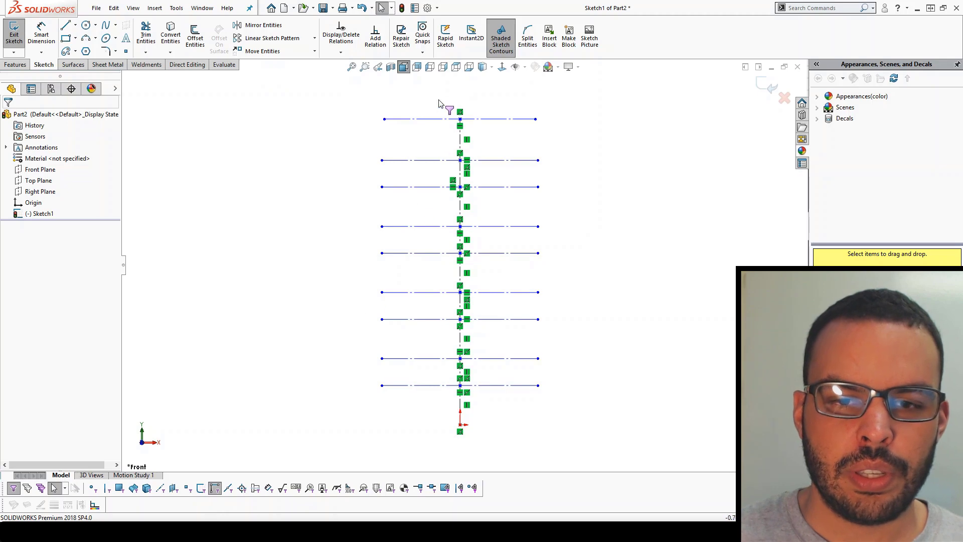
pyautogui.moveTo(448, 125)
pyautogui.mouseDown()
pyautogui.moveTo(493, 440)
pyautogui.moveTo(479, 444)
pyautogui.mouseUp()
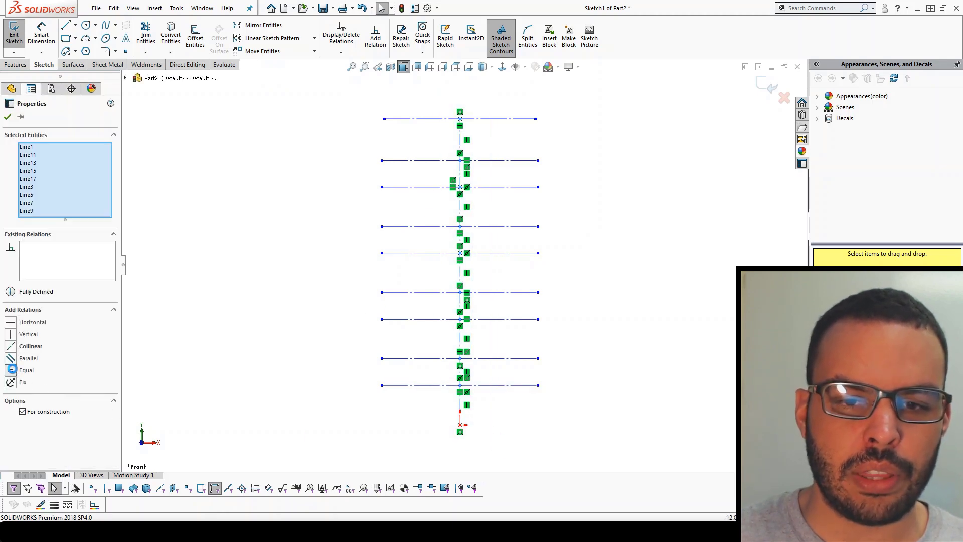
pyautogui.click(12, 369)
pyautogui.click(274, 326)
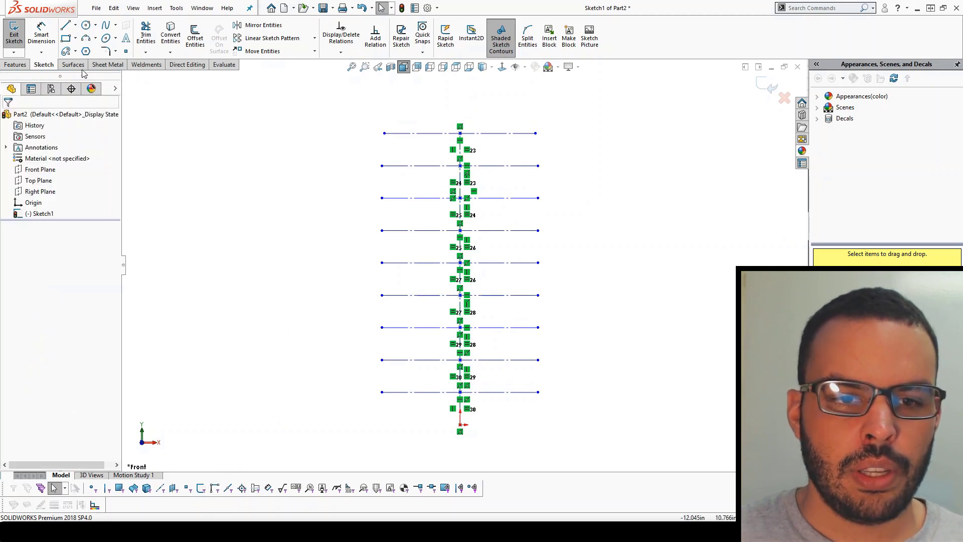
# - Extend the centreline with a vertical centerline up from the top line's midpoint
pyautogui.click(76, 26)
pyautogui.click(90, 49)
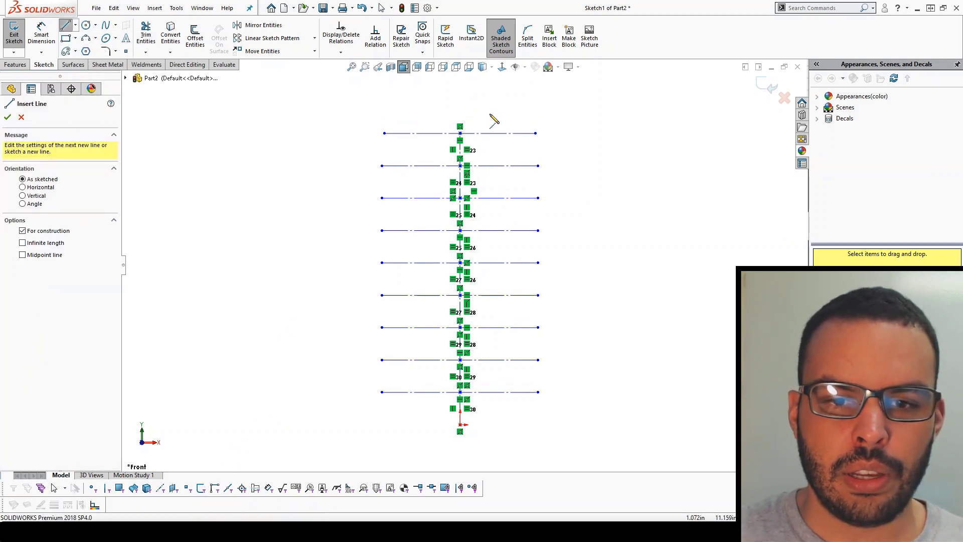
pyautogui.click(459, 133)
pyautogui.click(459, 99)
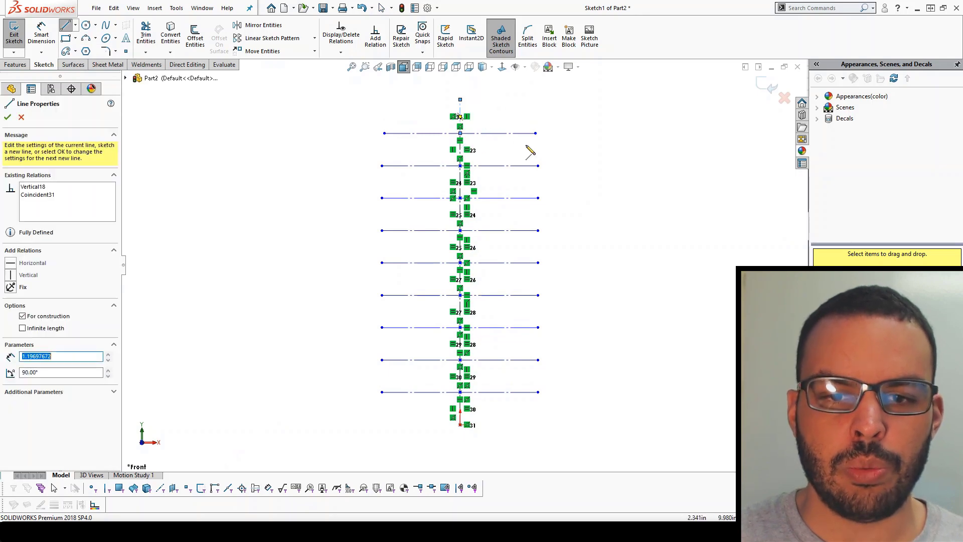
pyautogui.press('Escape')
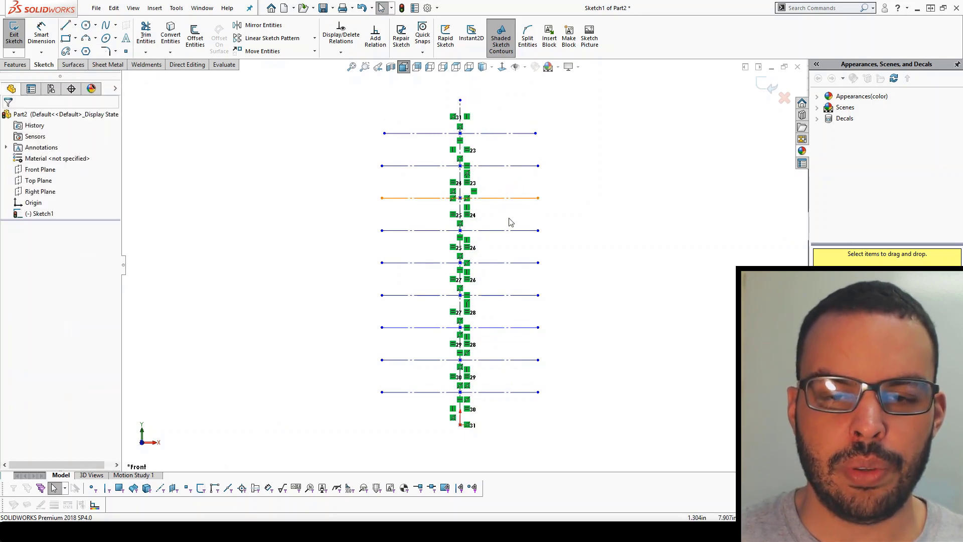
# - Dimension the lowest line 2.00 above the bottom point and the overall height 19.75
pyautogui.press('d')
pyautogui.scroll(-3, 486, 419)
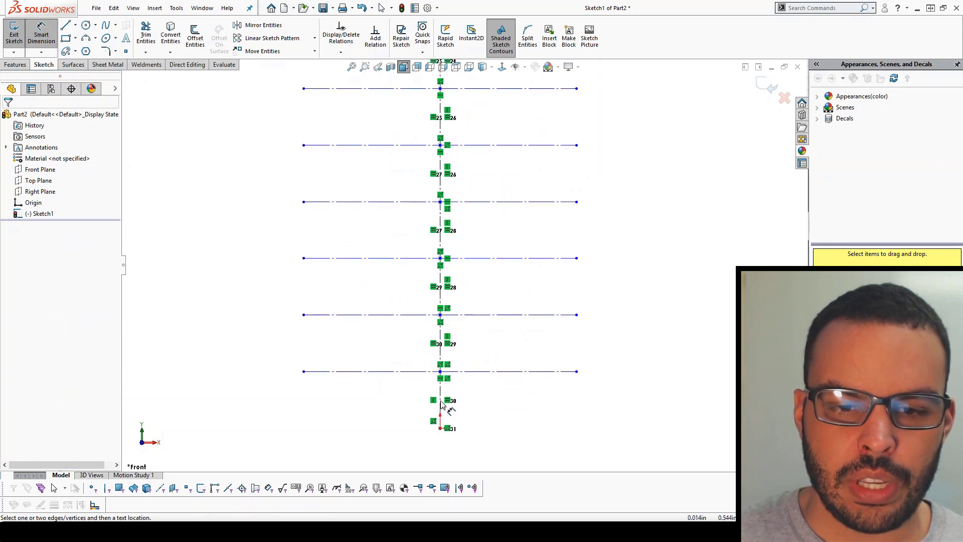
pyautogui.click(441, 403)
pyautogui.click(535, 406)
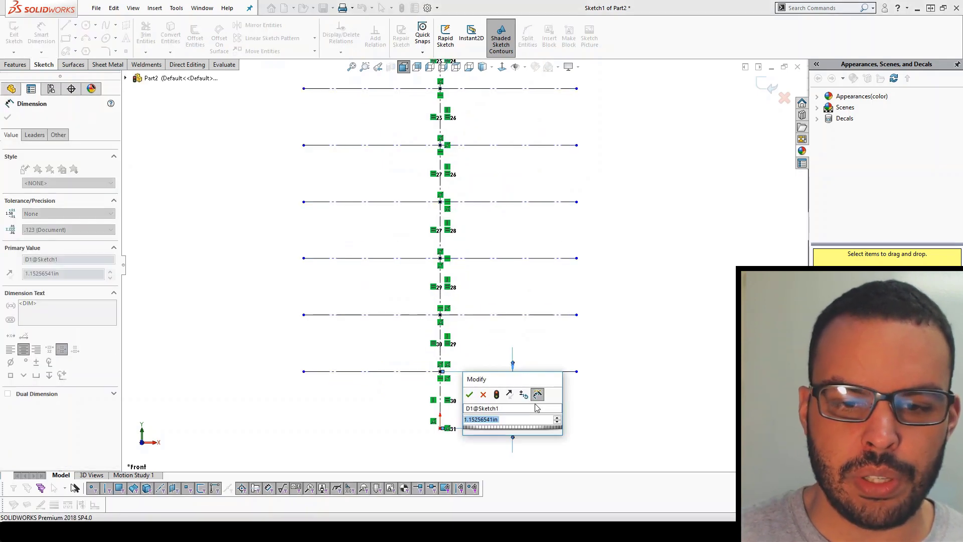
pyautogui.write('2')
pyautogui.press('Return')
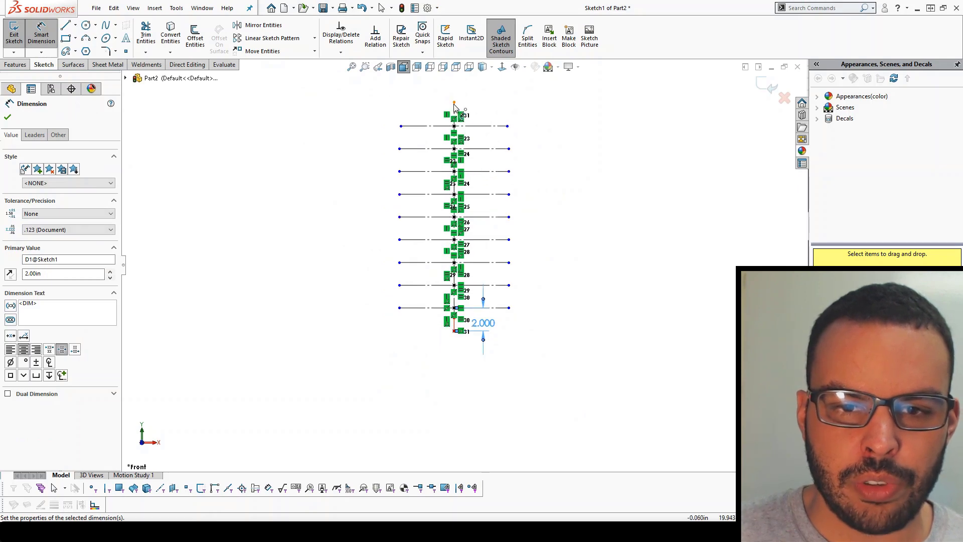
pyautogui.click(454, 103)
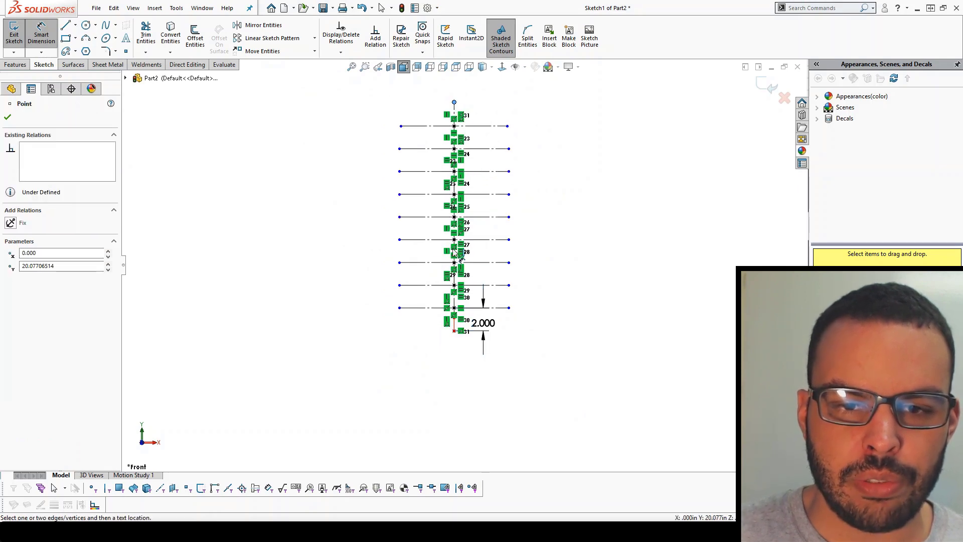
pyautogui.click(455, 333)
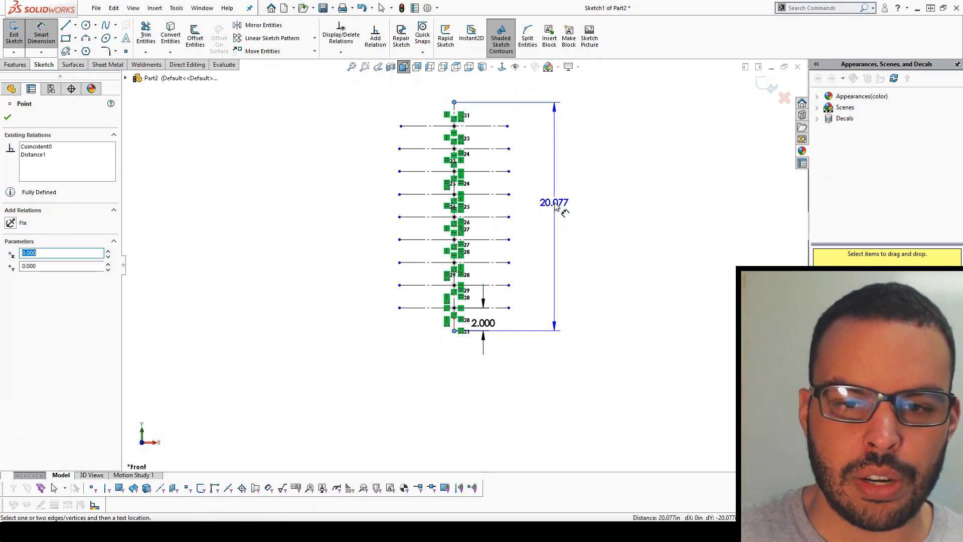
pyautogui.click(555, 207)
pyautogui.write('19.')
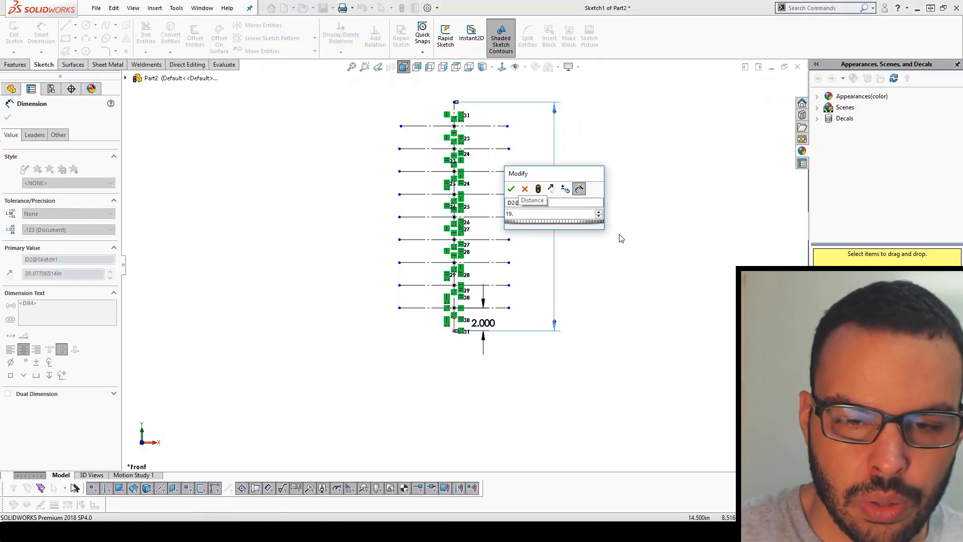
pyautogui.write('75')
pyautogui.press('Return')
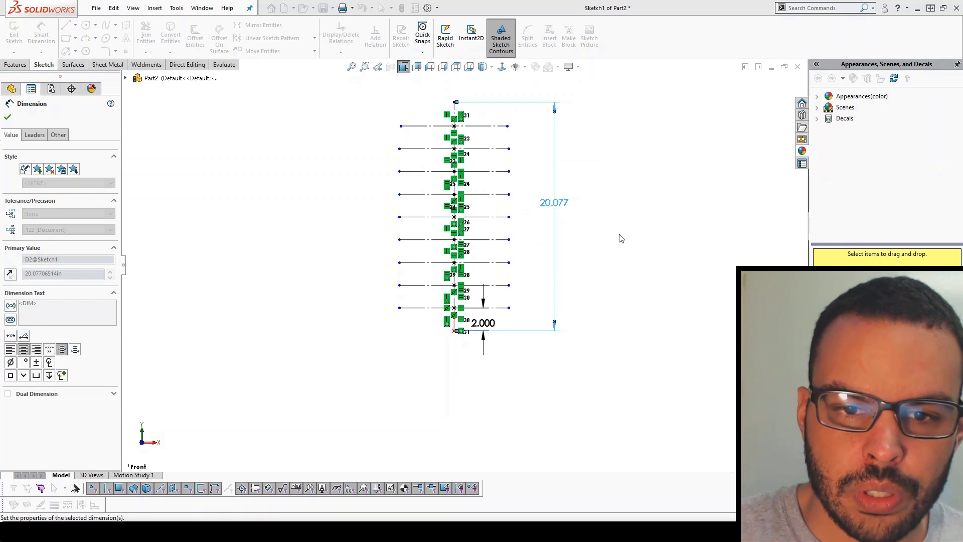
pyautogui.press('Escape')
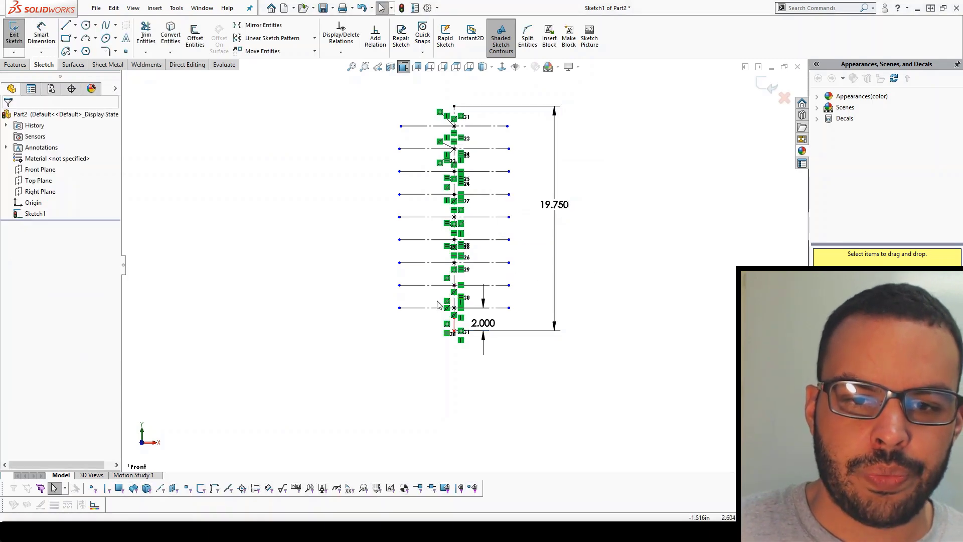
# - Drag the ends of the bottom two horizontal lines outward to widen them
pyautogui.scroll(-3, 436, 141)
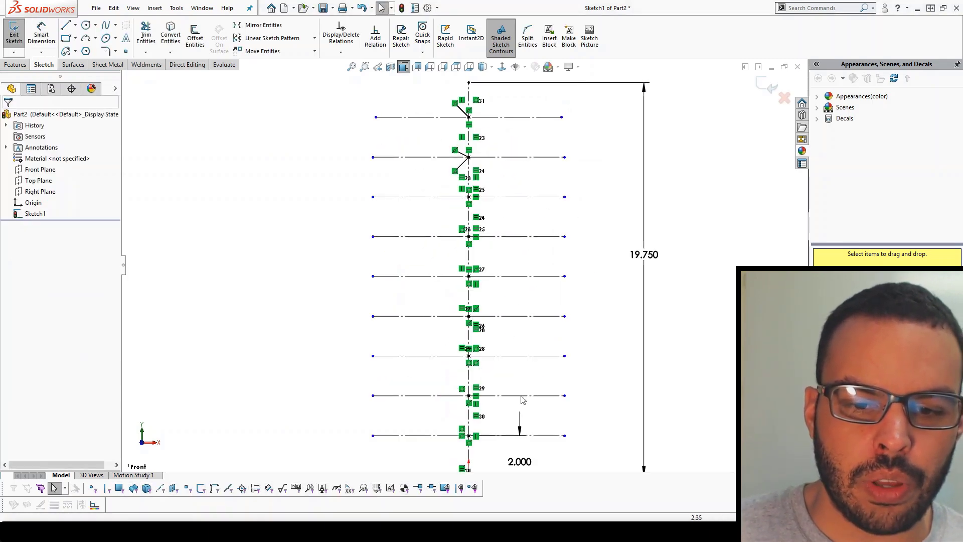
pyautogui.scroll(2, 462, 439)
pyautogui.moveTo(388, 406); pyautogui.dragTo(340, 407)
pyautogui.click(346, 389)
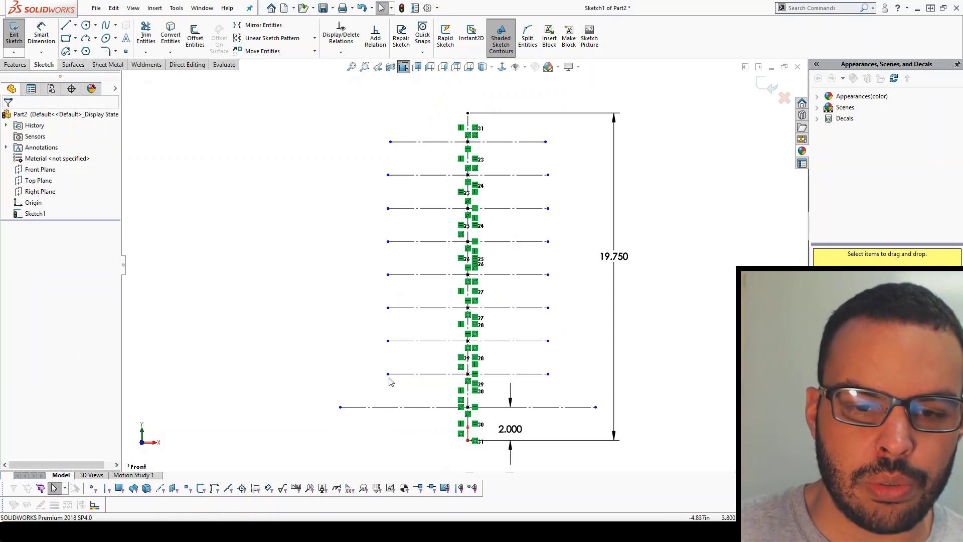
pyautogui.moveTo(389, 377); pyautogui.dragTo(363, 373)
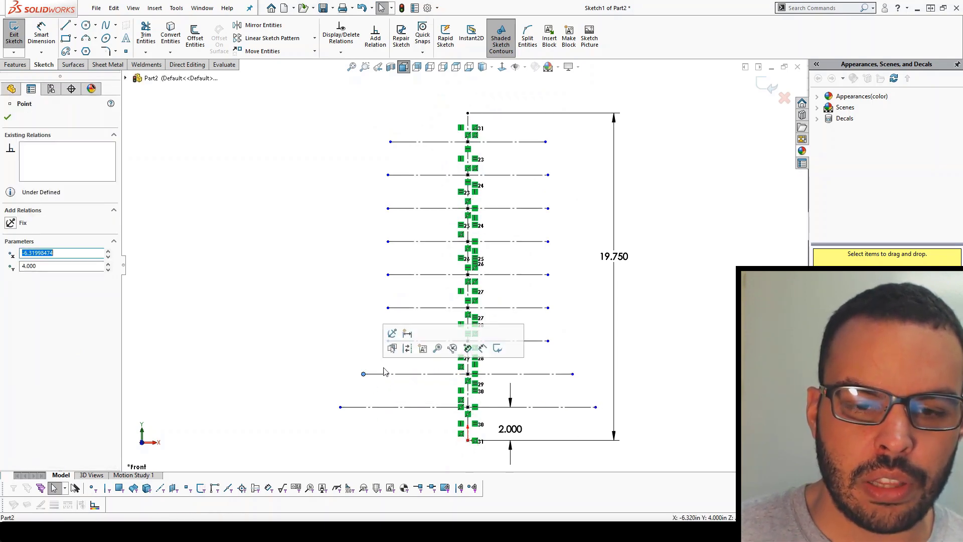
pyautogui.click(336, 419)
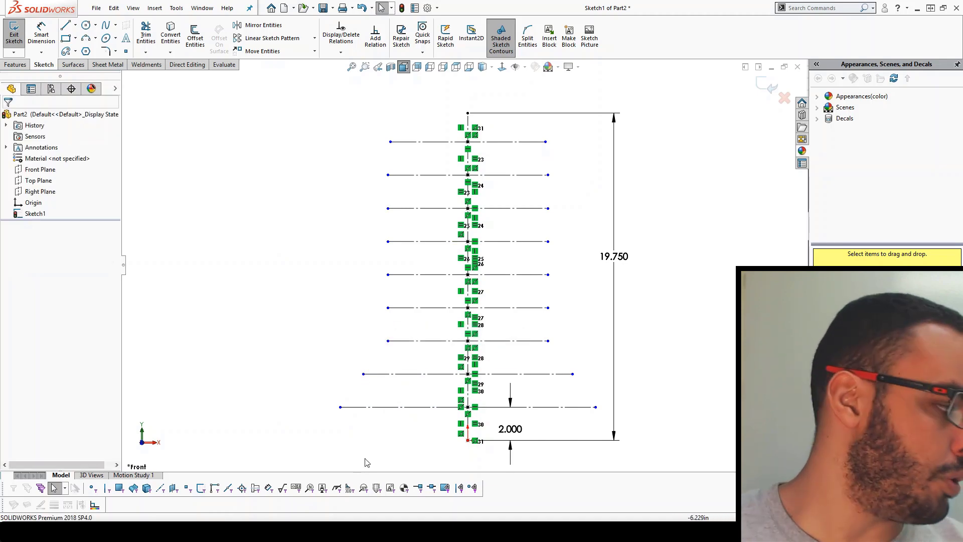
# - Dimension the three lowest construction lines 13.125, 15 and 15.25 wide
pyautogui.moveTo(397, 454); pyautogui.dragTo(396, 401, button='right')
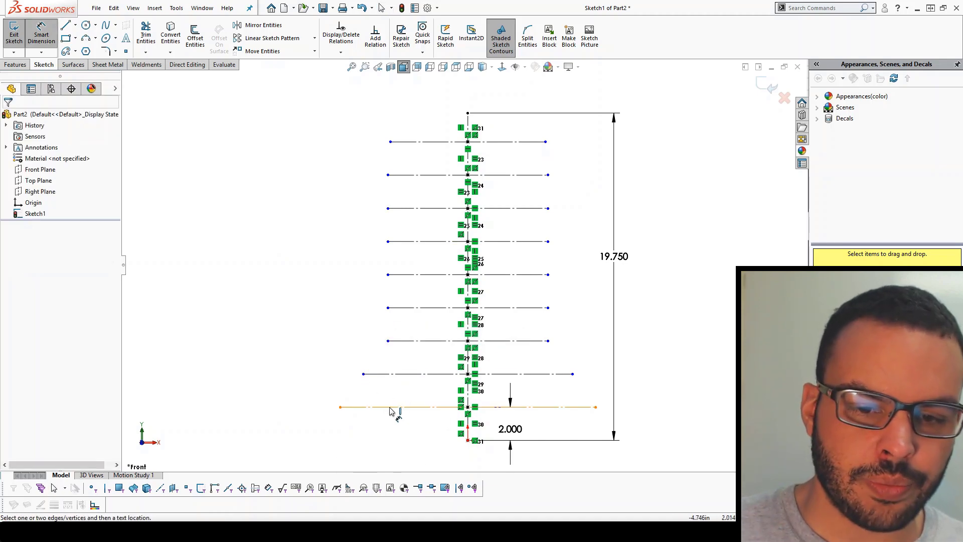
pyautogui.click(393, 407)
pyautogui.click(393, 432)
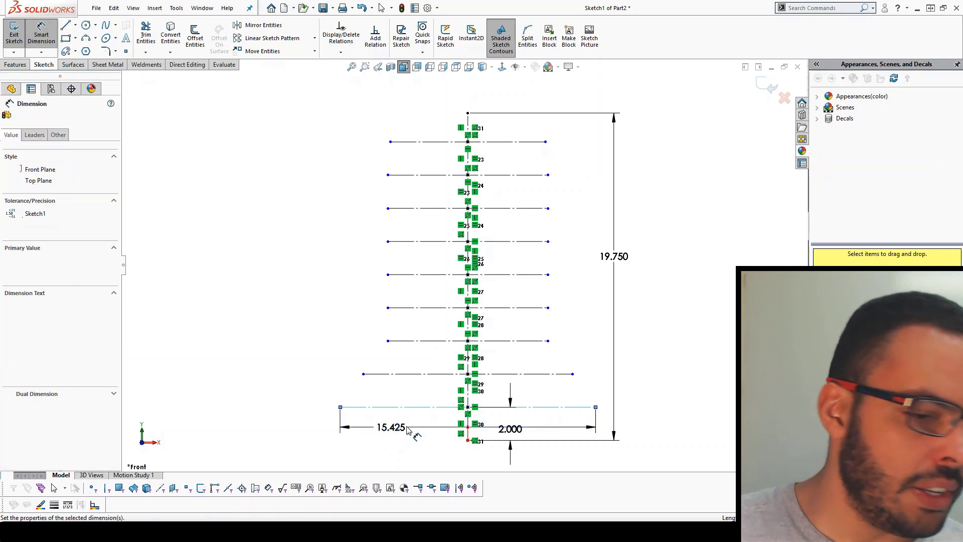
pyautogui.write('13.')
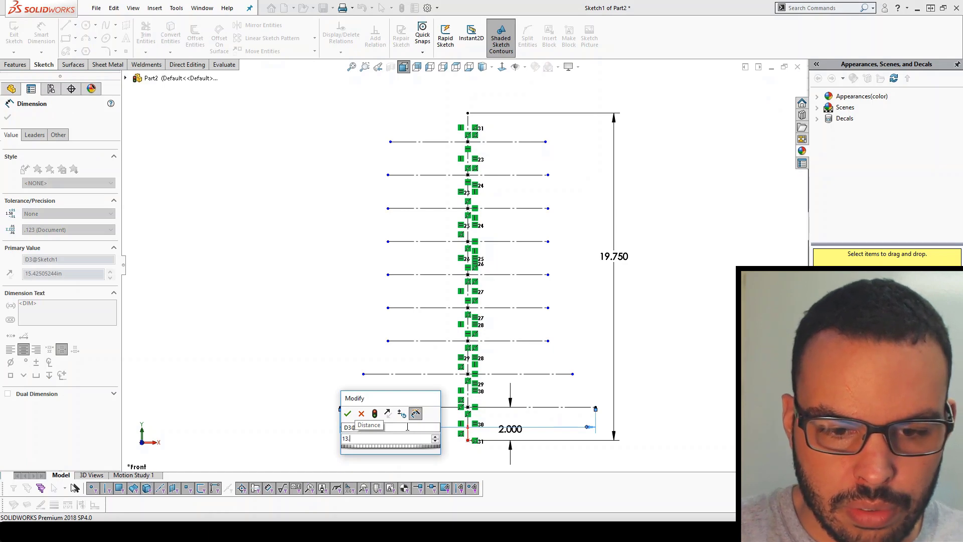
pyautogui.write('125')
pyautogui.press('Return')
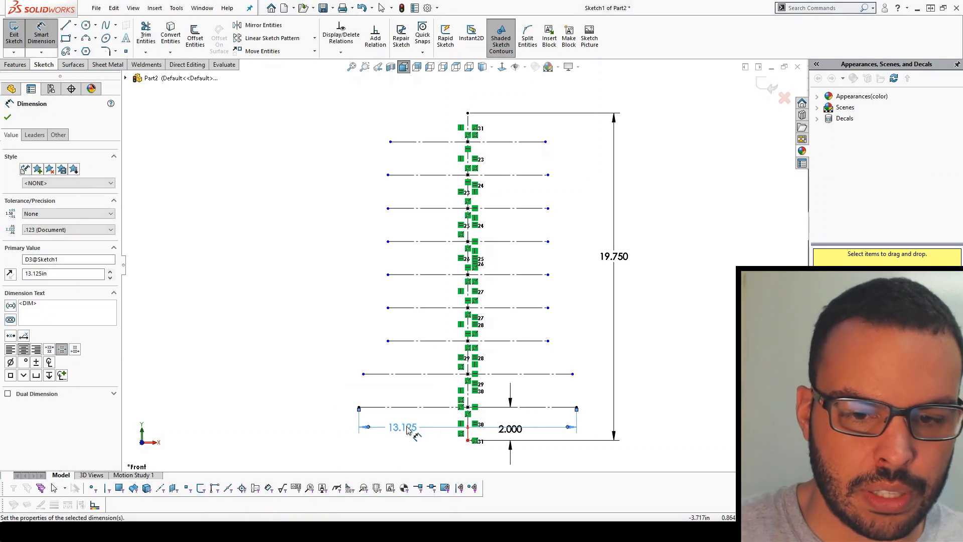
pyautogui.click(400, 374)
pyautogui.click(351, 359)
pyautogui.write('15')
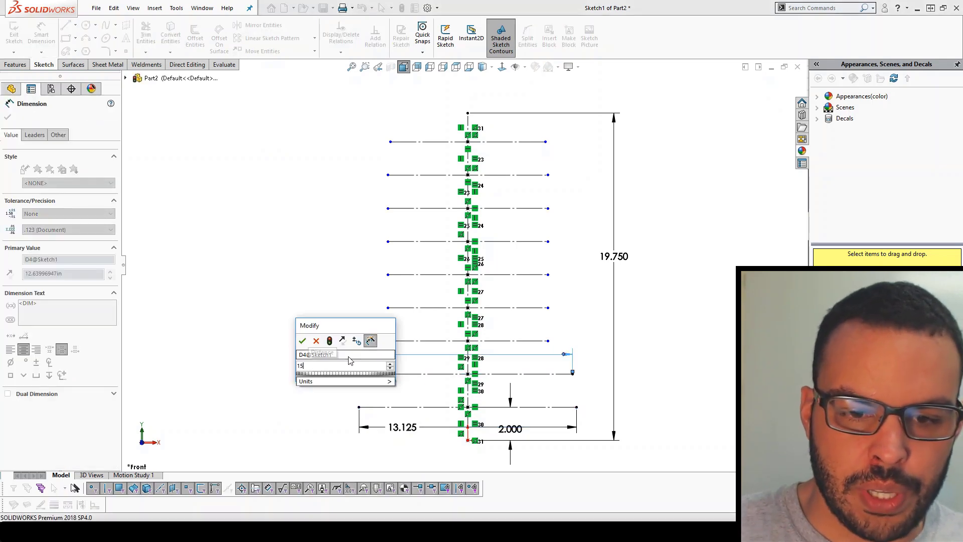
pyautogui.press('Return')
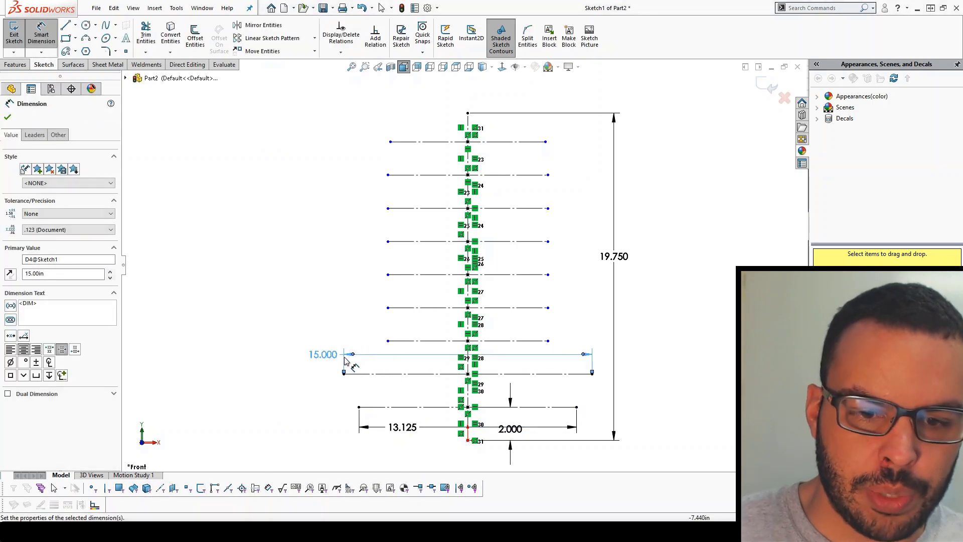
pyautogui.click(401, 342)
pyautogui.click(343, 328)
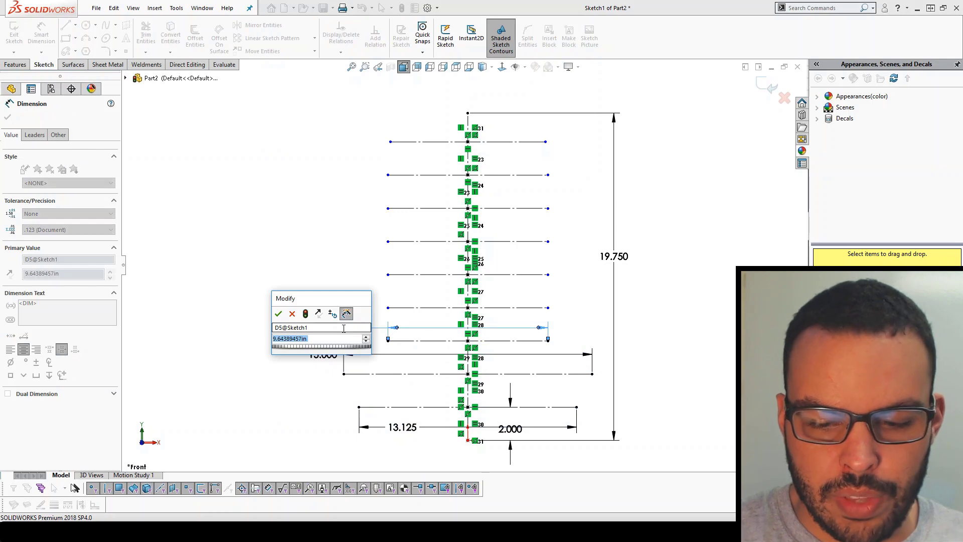
pyautogui.write('15.14')
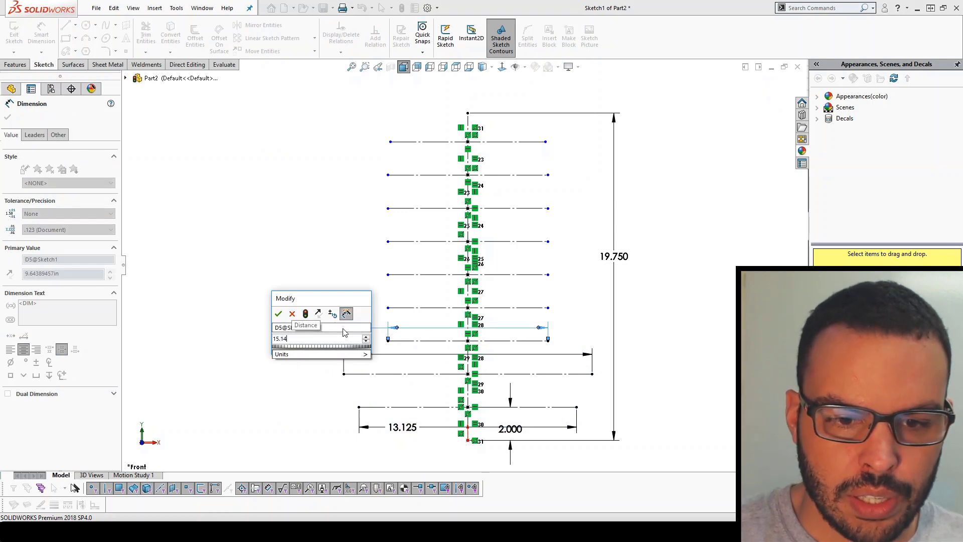
pyautogui.write('25')
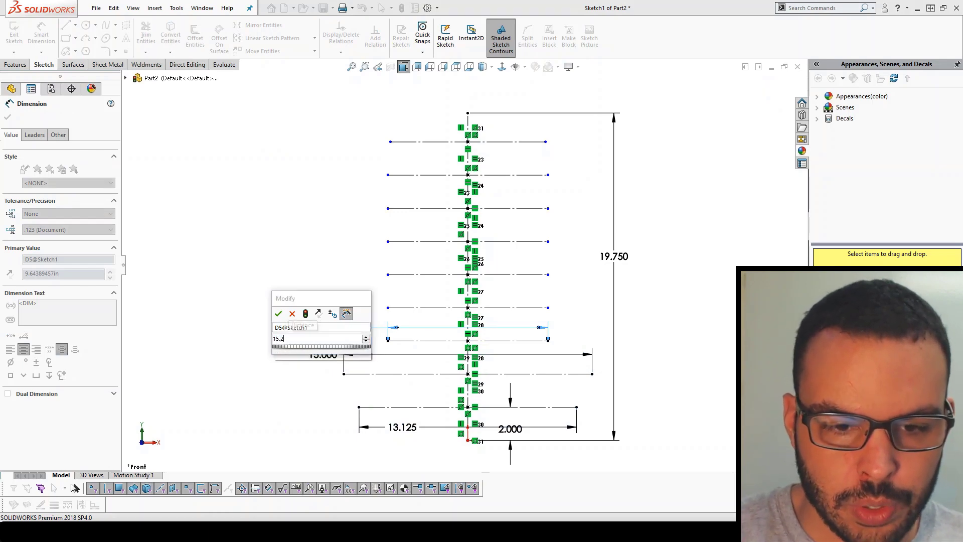
pyautogui.press('Return')
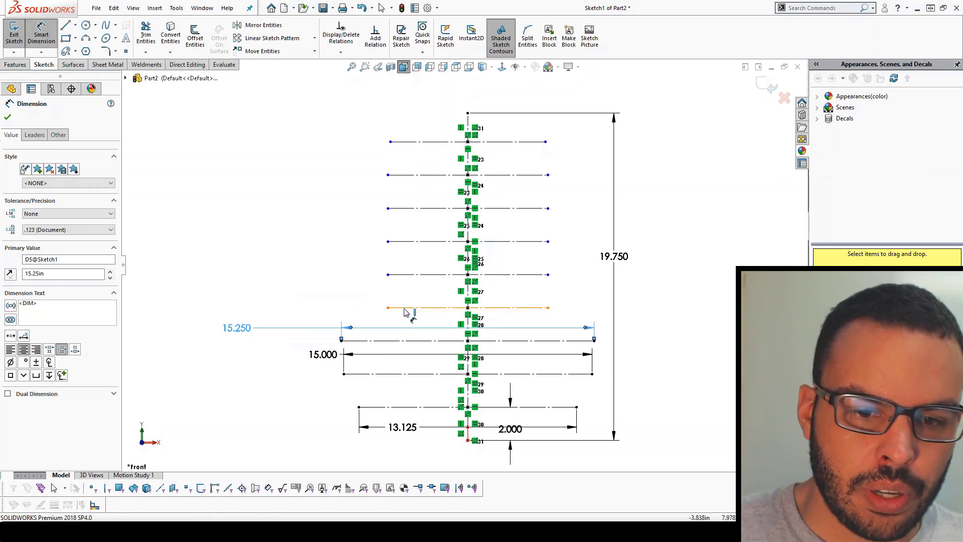
# - Dimension the fourth and fifth lines from the bottom 14.25 and 12.625 wide
pyautogui.click(394, 307)
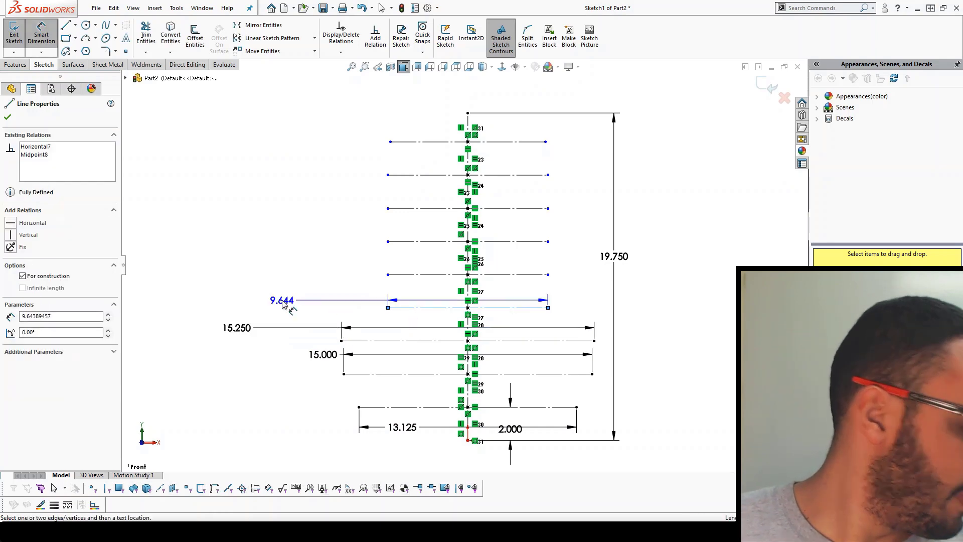
pyautogui.click(282, 302)
pyautogui.write('14.25')
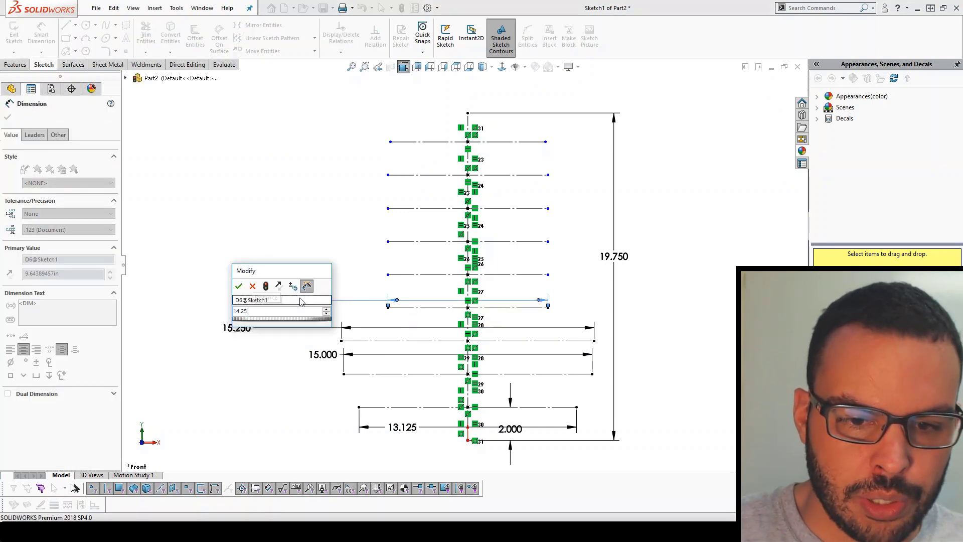
pyautogui.press('Return')
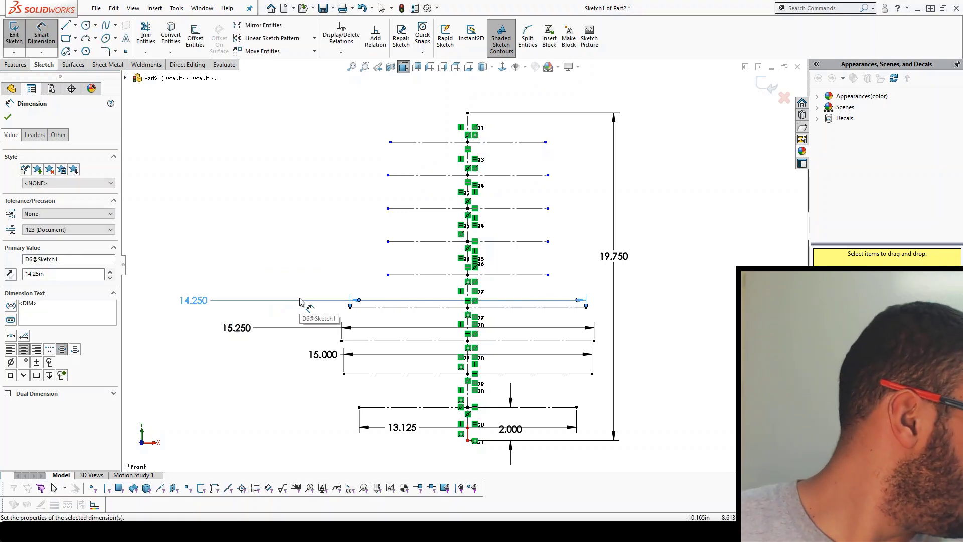
pyautogui.click(419, 275)
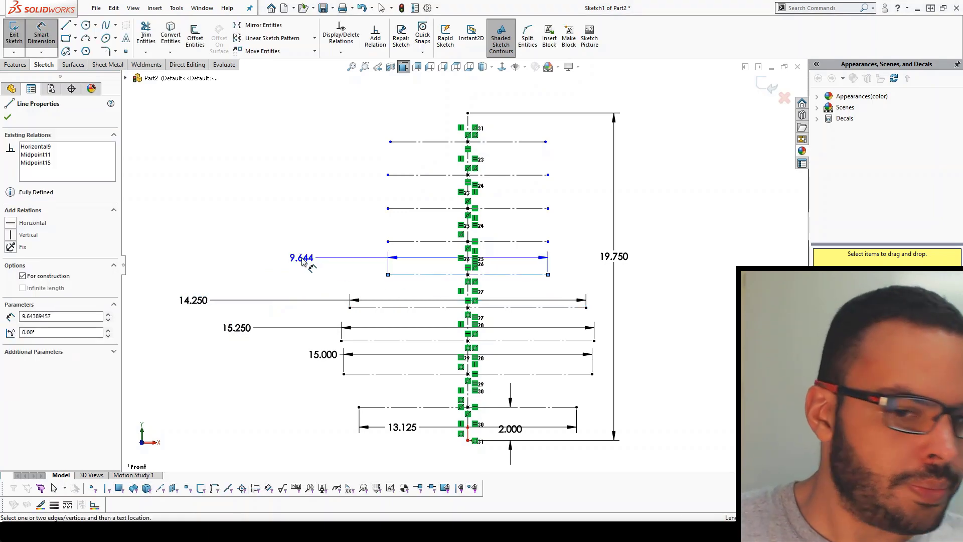
pyautogui.click(303, 262)
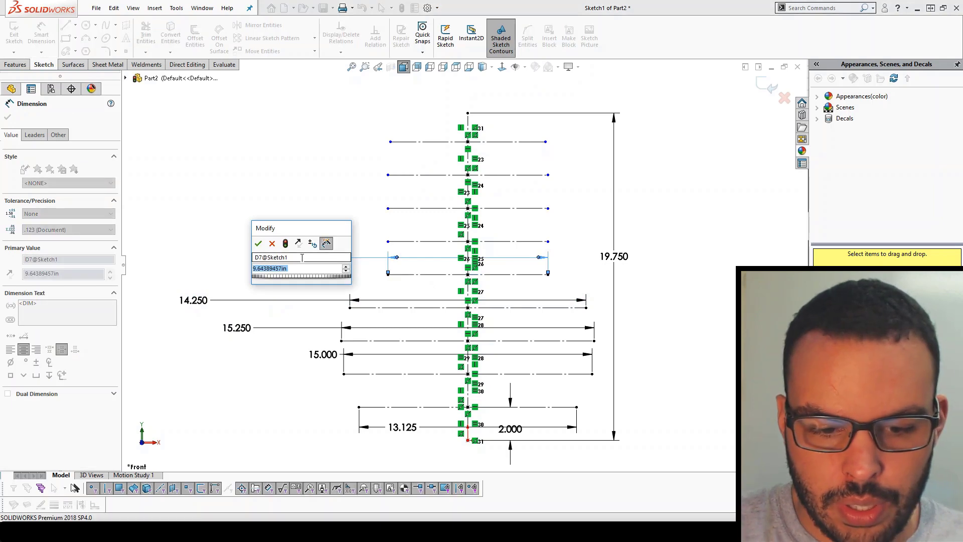
pyautogui.write('12.')
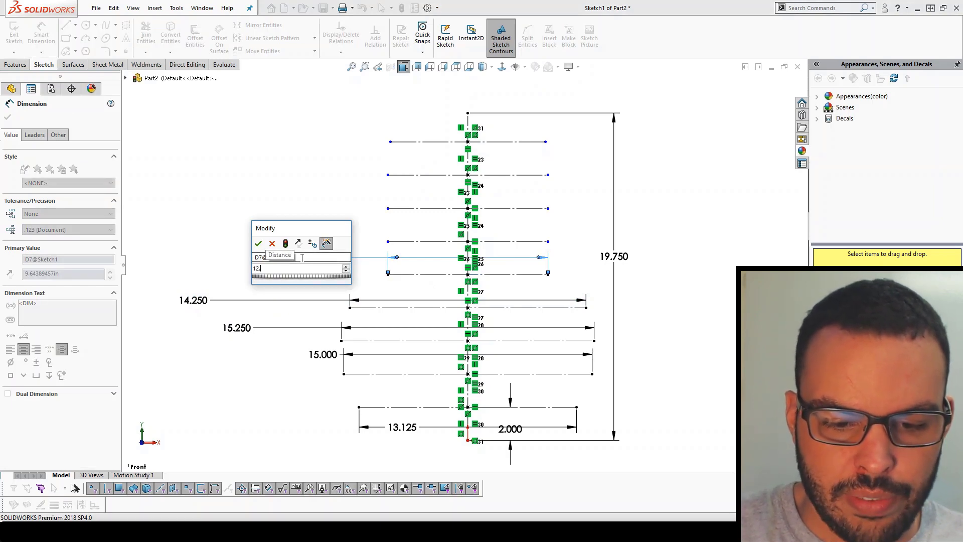
pyautogui.write('625')
pyautogui.press('Return')
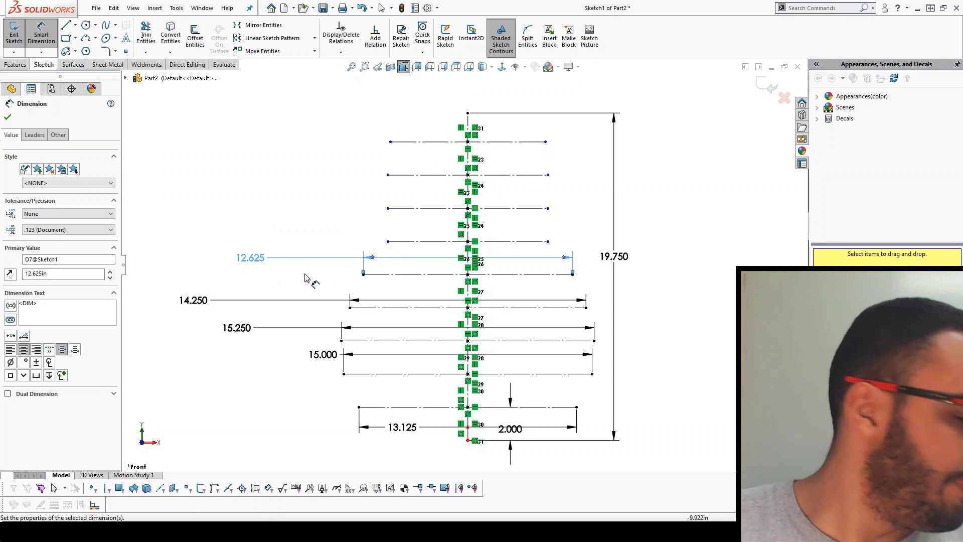
pyautogui.click(392, 241)
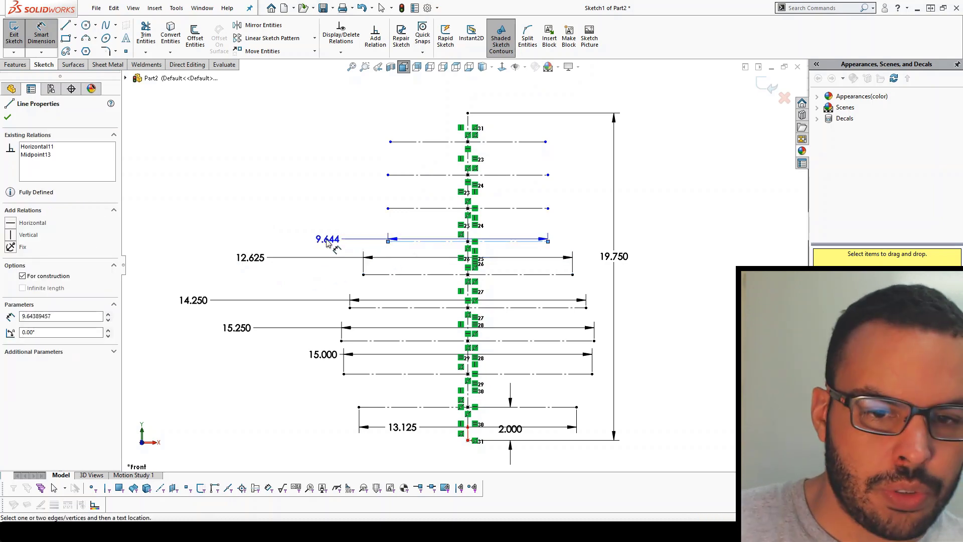
# - Set the next two construction lines to 11.000 and 10.875 wide
pyautogui.click(299, 240)
pyautogui.write('11')
pyautogui.click(255, 222)
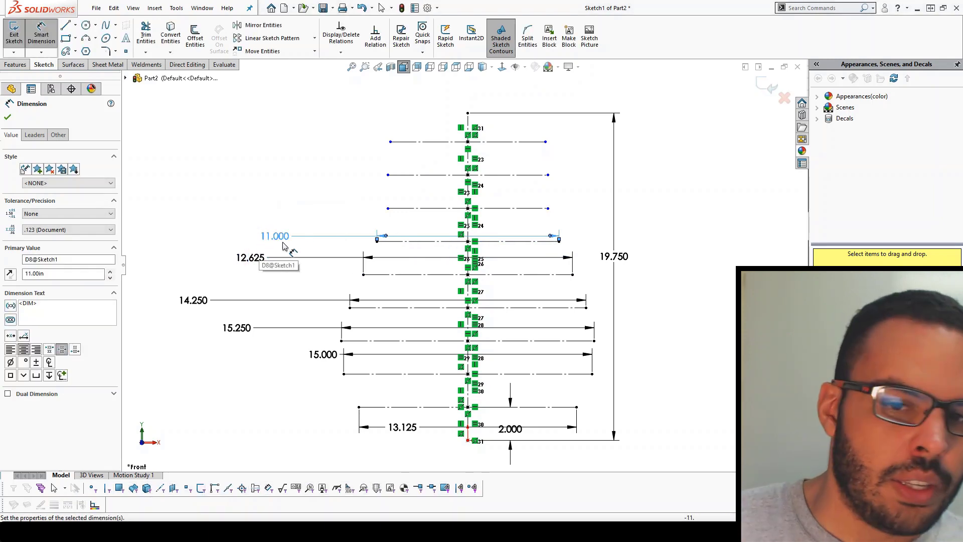
pyautogui.click(409, 208)
pyautogui.click(381, 208)
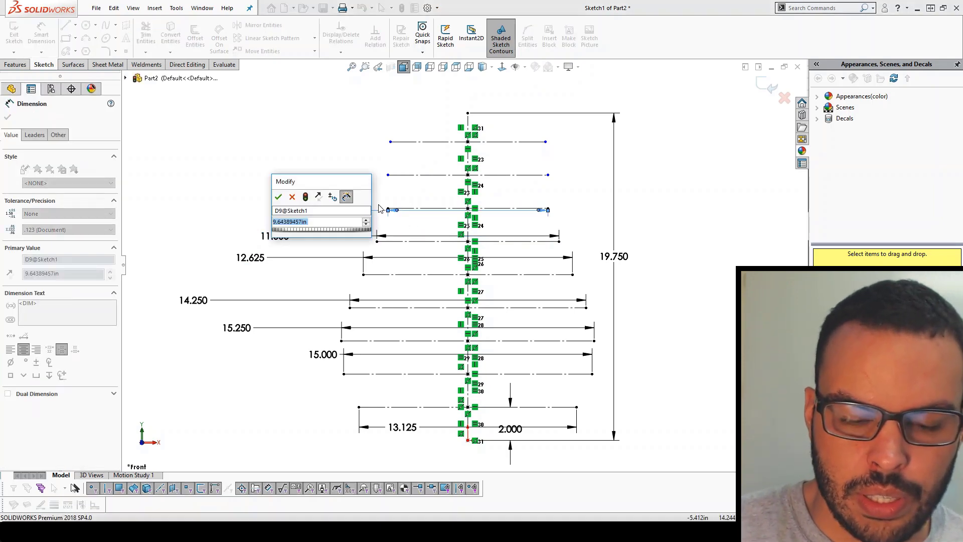
pyautogui.write('10')
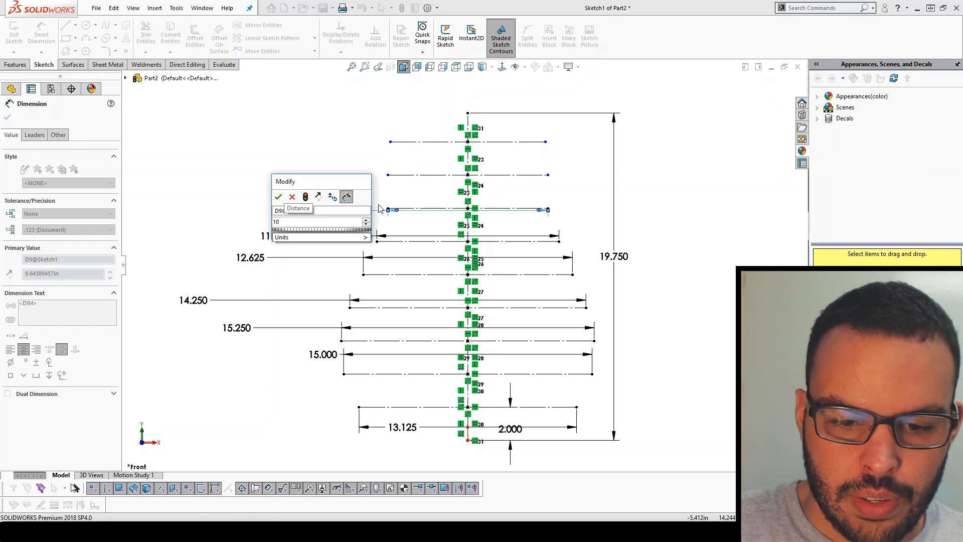
pyautogui.write('.875')
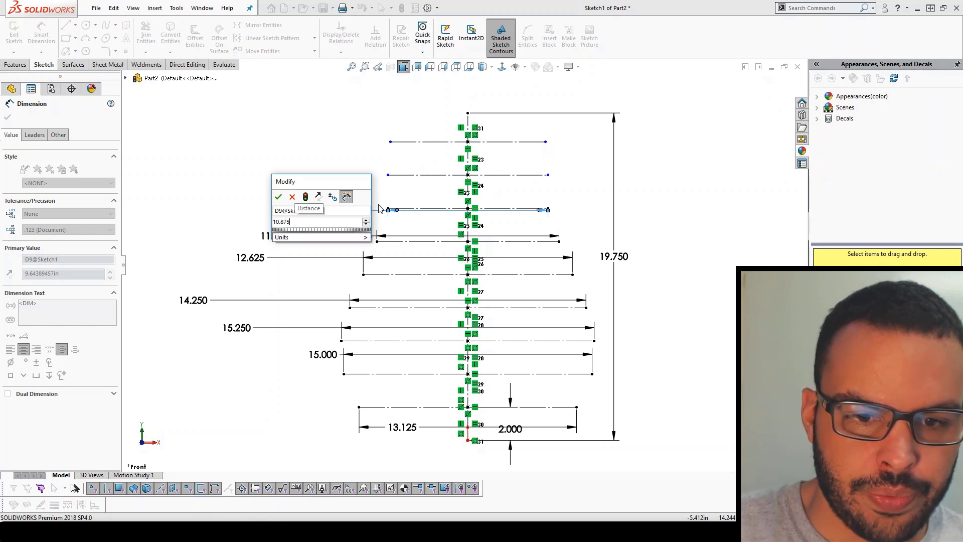
pyautogui.press('Return')
# - Set the top two construction lines to 11.500 and 10.750 wide
pyautogui.click(415, 175)
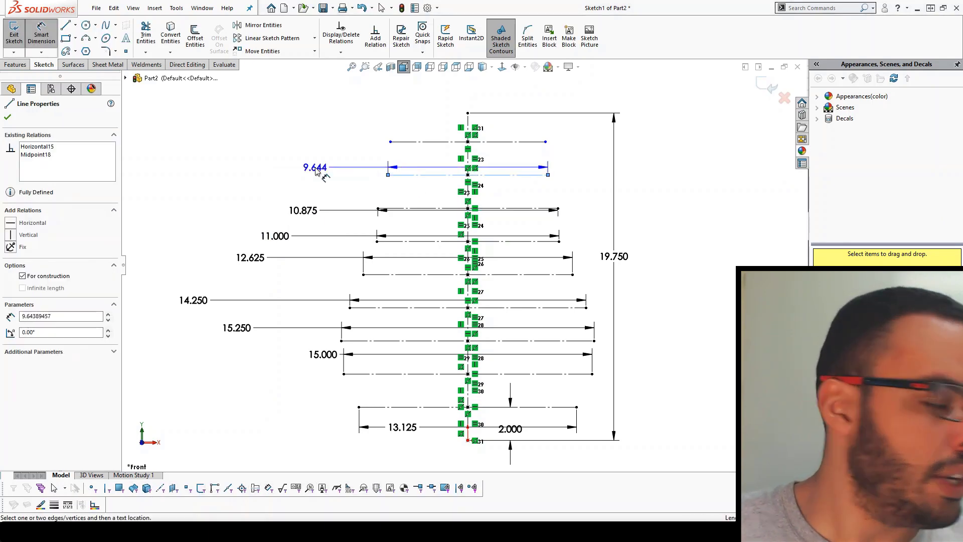
pyautogui.click(316, 170)
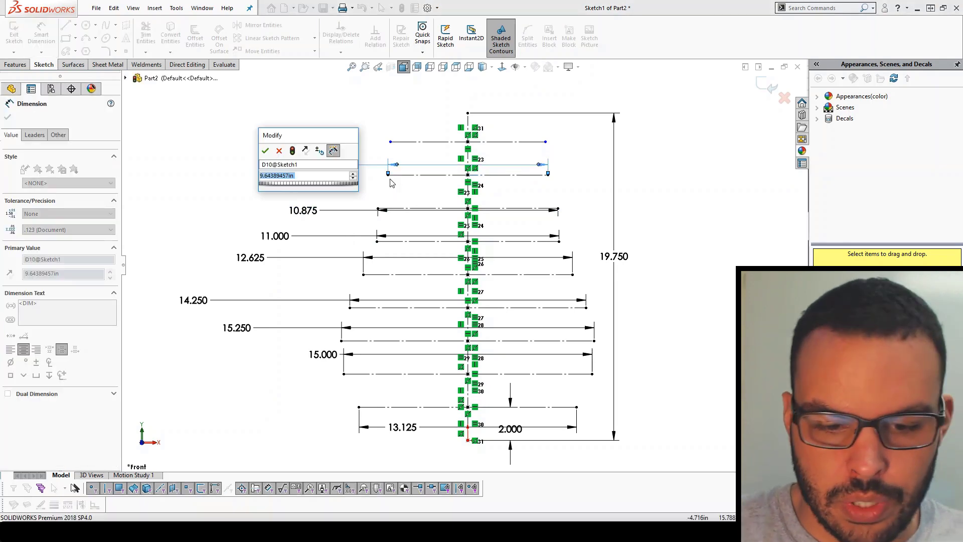
pyautogui.write('11.5')
pyautogui.press('Return')
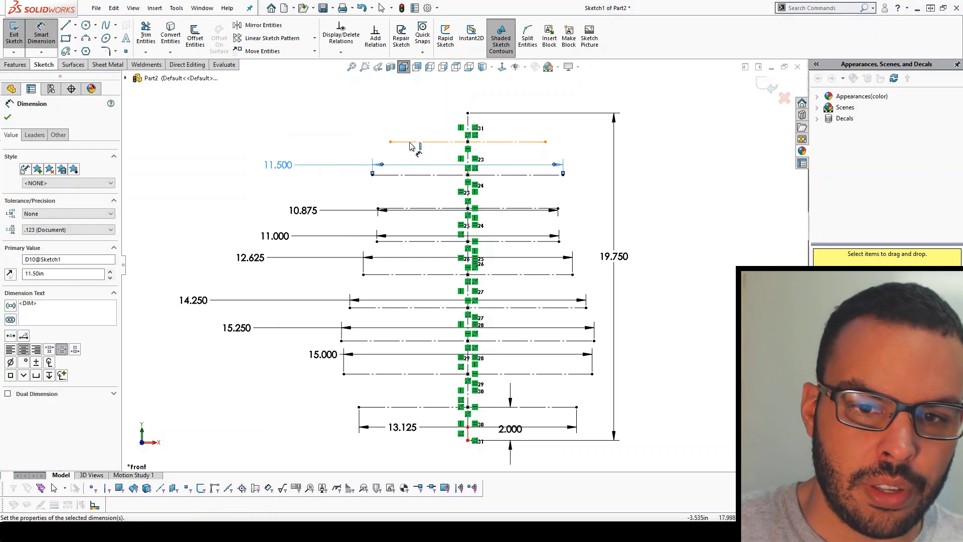
pyautogui.click(411, 143)
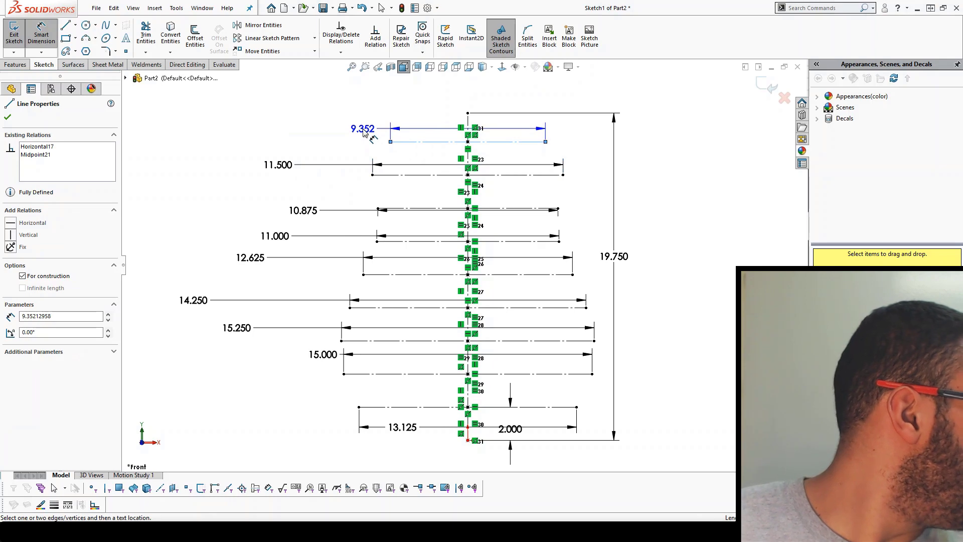
pyautogui.click(364, 131)
pyautogui.write('1')
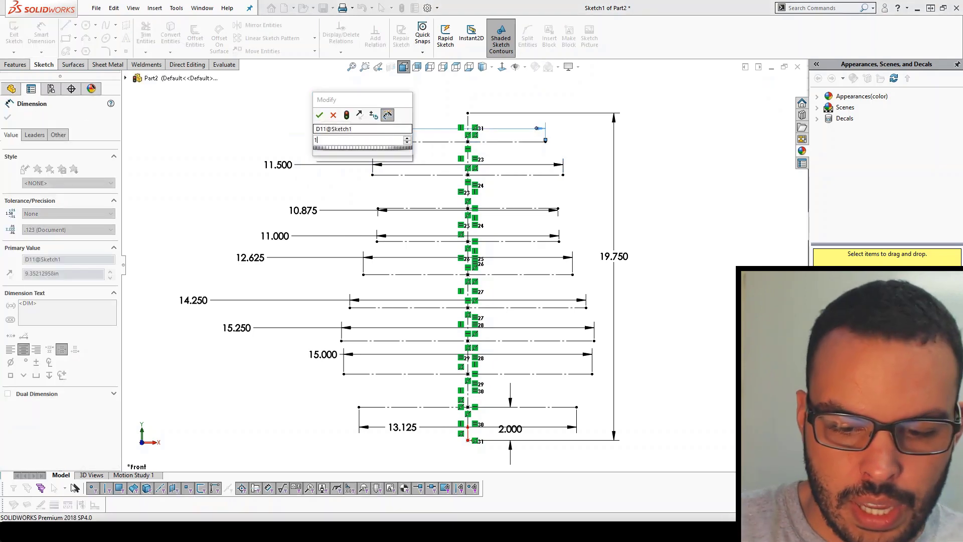
pyautogui.write('0.75')
pyautogui.press('Return')
# - Drag the 14.250, 15.000, 15.250, 11.500 and 12.625 labels into tidy positions and fit the view
pyautogui.hotkey('ctrl', 'Up')
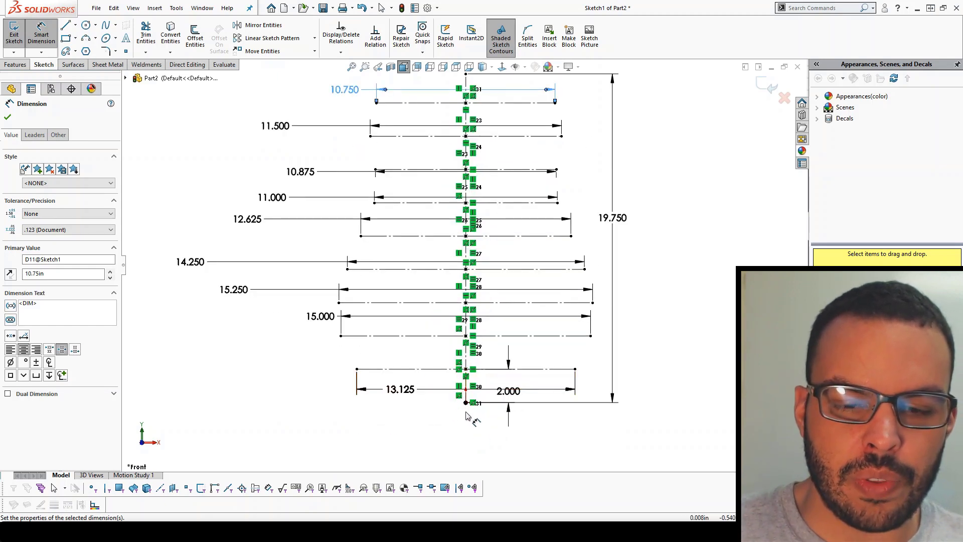
pyautogui.scroll(-2, 401, 306)
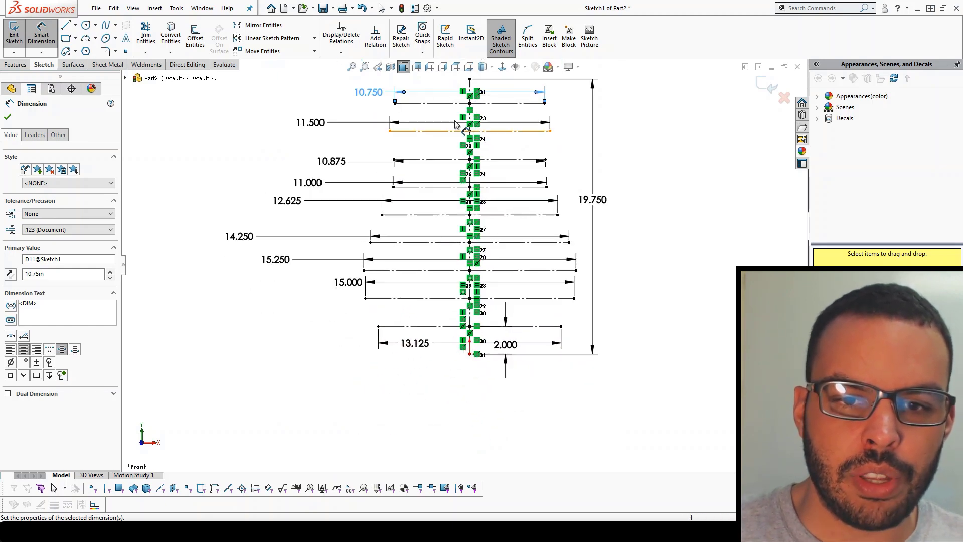
pyautogui.scroll(2, 458, 100)
pyautogui.press('Escape')
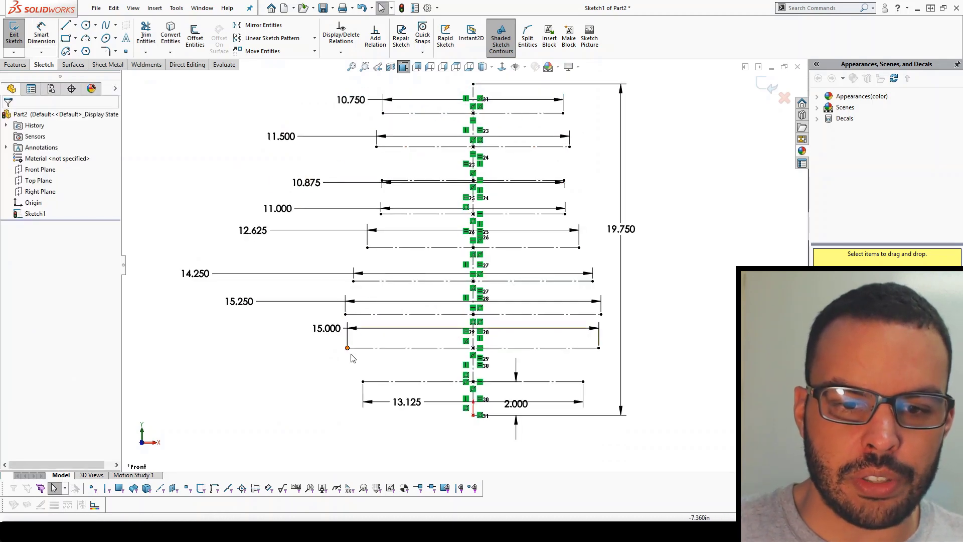
pyautogui.moveTo(196, 274); pyautogui.dragTo(264, 265)
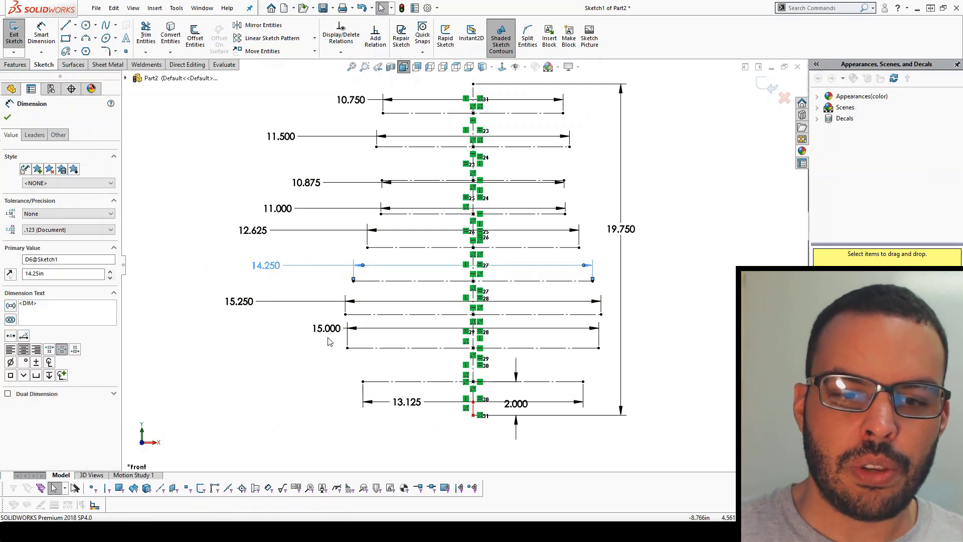
pyautogui.moveTo(329, 337); pyautogui.dragTo(262, 351)
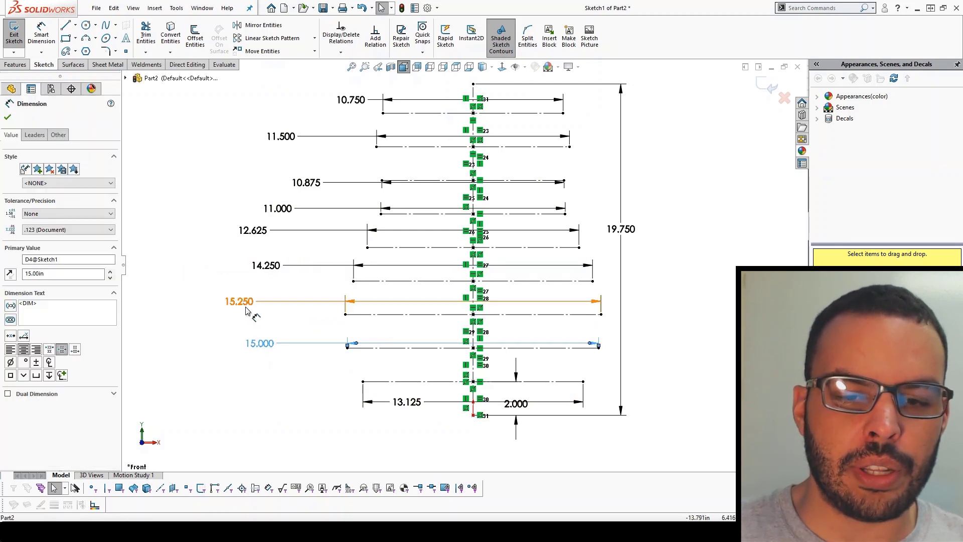
pyautogui.moveTo(273, 312); pyautogui.dragTo(284, 293)
pyautogui.moveTo(280, 136); pyautogui.dragTo(322, 152)
pyautogui.moveTo(321, 239); pyautogui.dragTo(276, 240)
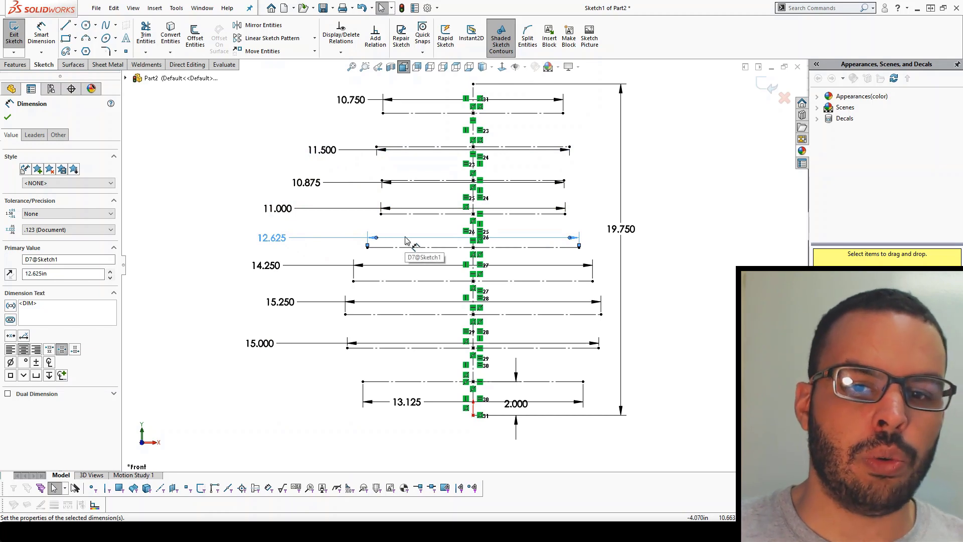
pyautogui.press('f')
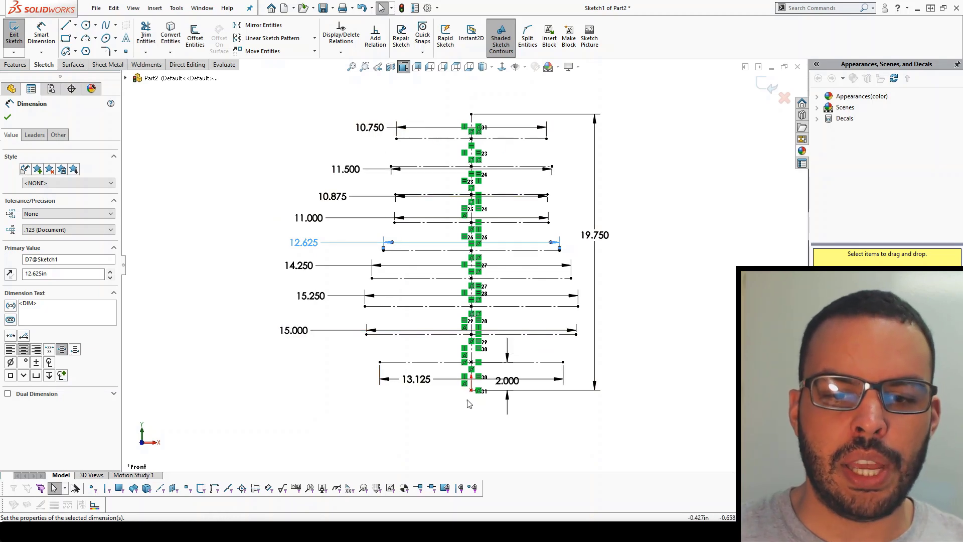
# - Exit the skeleton sketch and begin a new sketch on the Front Plane
pyautogui.click(764, 86)
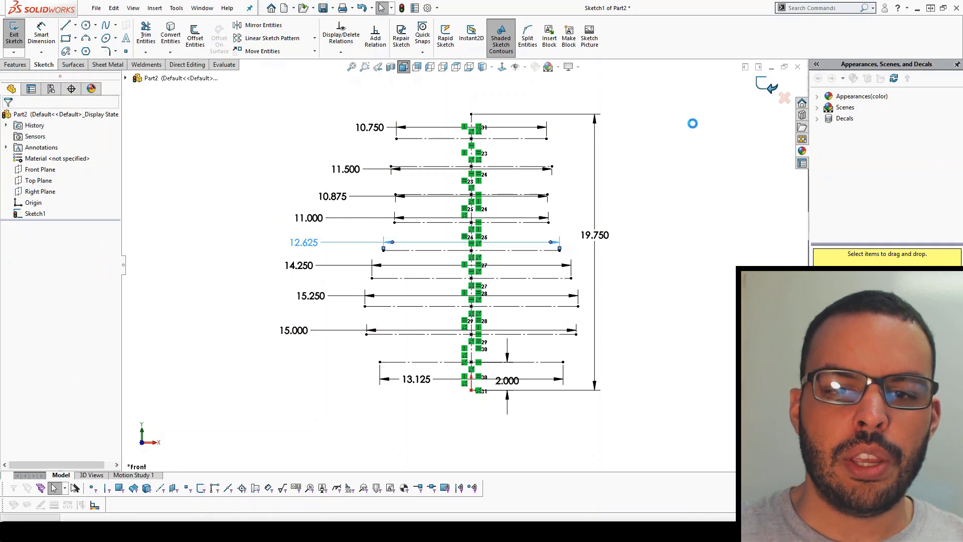
pyautogui.click(545, 186)
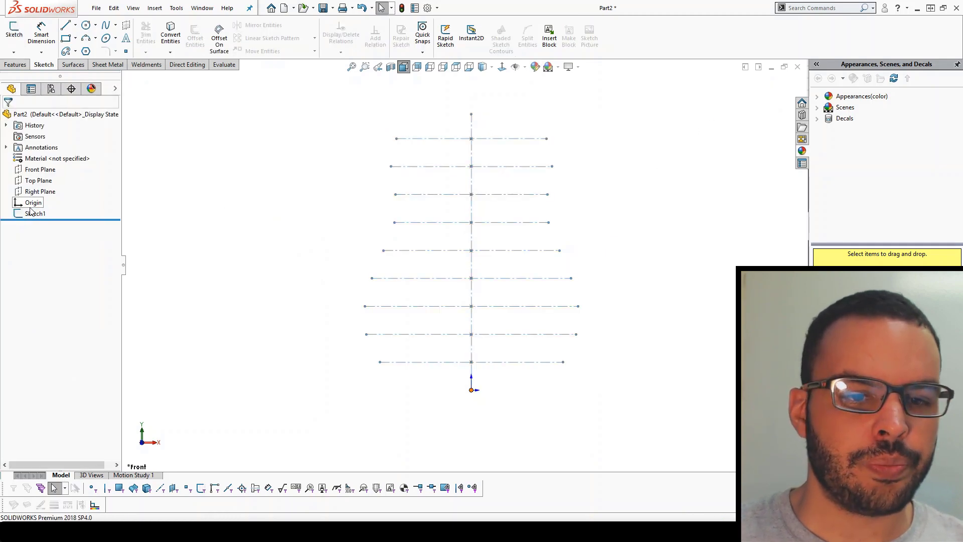
pyautogui.click(39, 169)
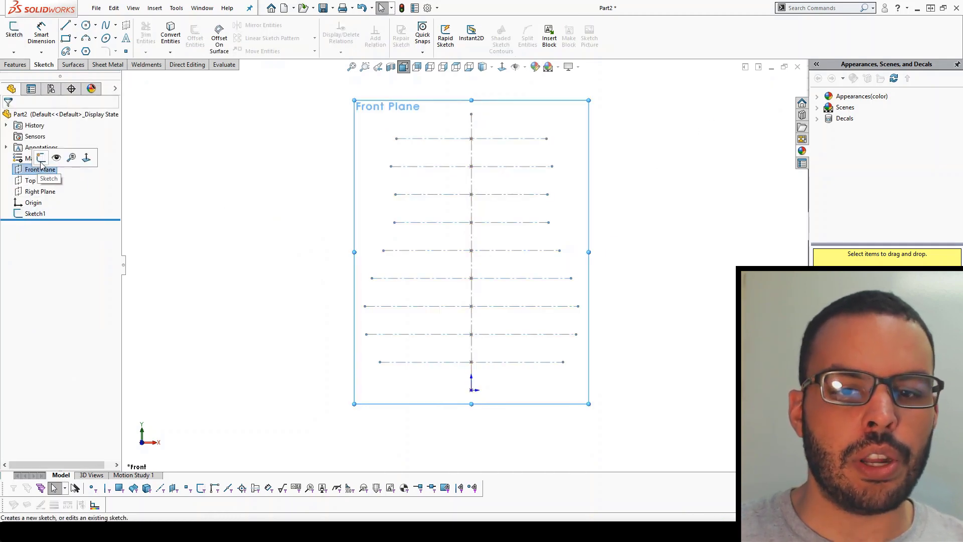
pyautogui.click(41, 159)
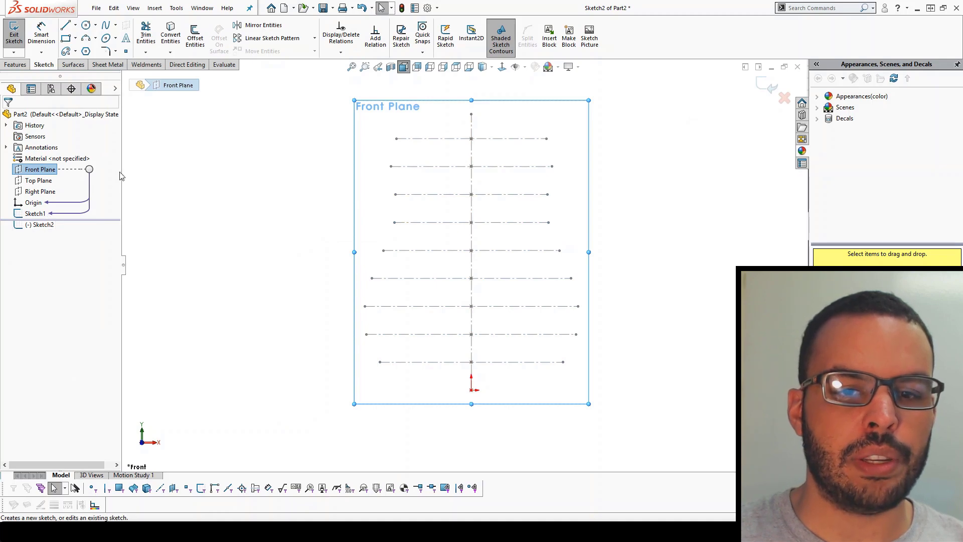
pyautogui.click(106, 25)
pyautogui.scroll(-2, 436, 137)
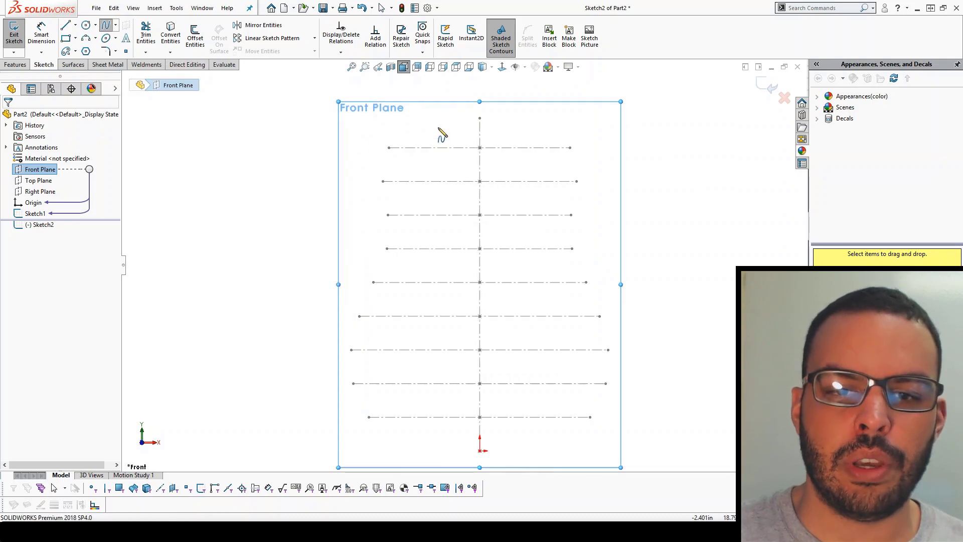
# - Trace a spline from the centreline top through each construction line's left end down toward the origin
pyautogui.click(480, 119)
pyautogui.click(389, 147)
pyautogui.click(383, 181)
pyautogui.click(387, 215)
pyautogui.click(387, 248)
pyautogui.click(373, 282)
pyautogui.click(359, 316)
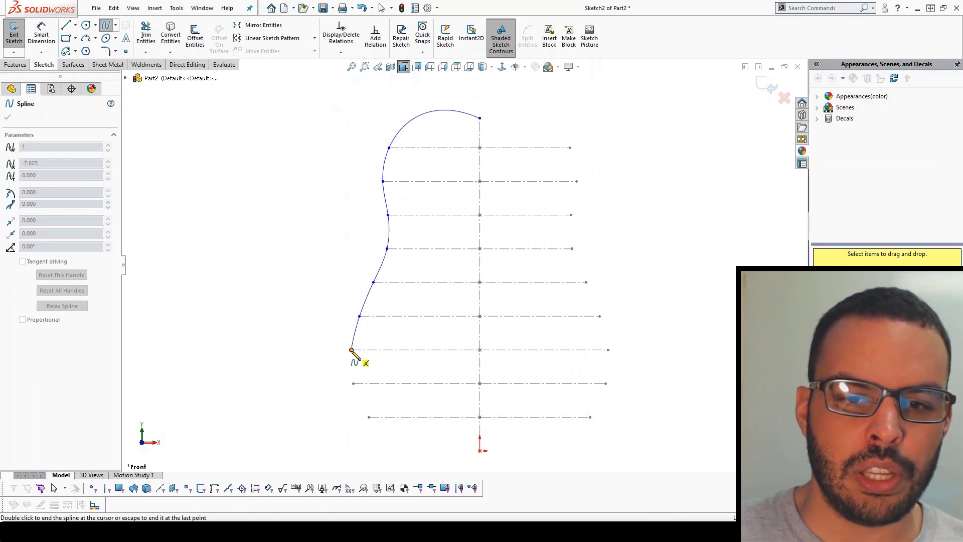
pyautogui.click(351, 350)
pyautogui.click(353, 383)
pyautogui.click(369, 417)
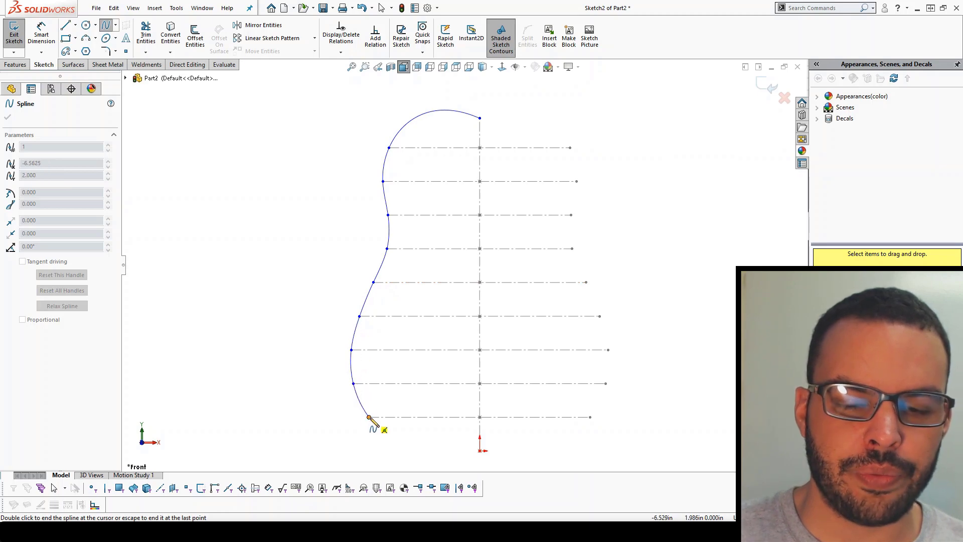
# - End the spline at the origin and make its bottom end tangent horizontal
pyautogui.doubleClick(480, 450)
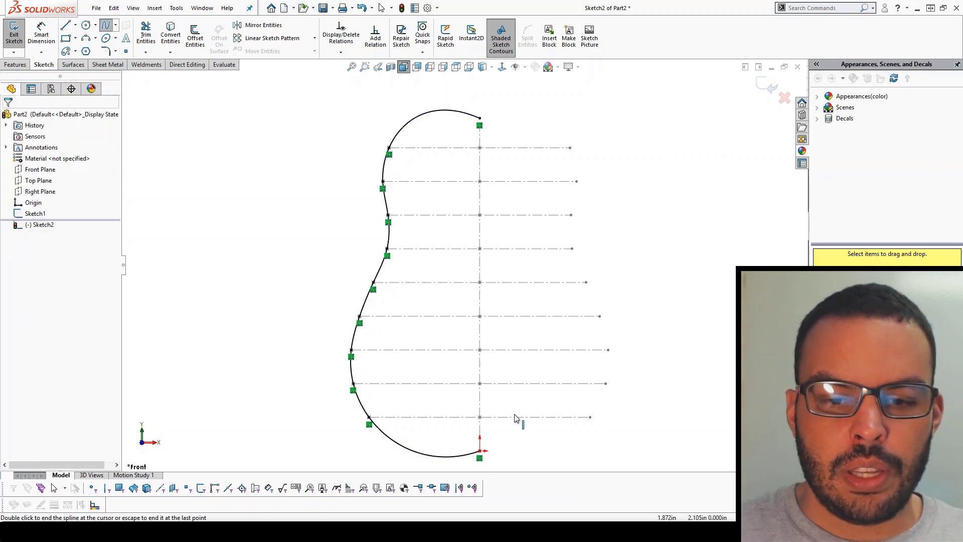
pyautogui.scroll(-2, 495, 161)
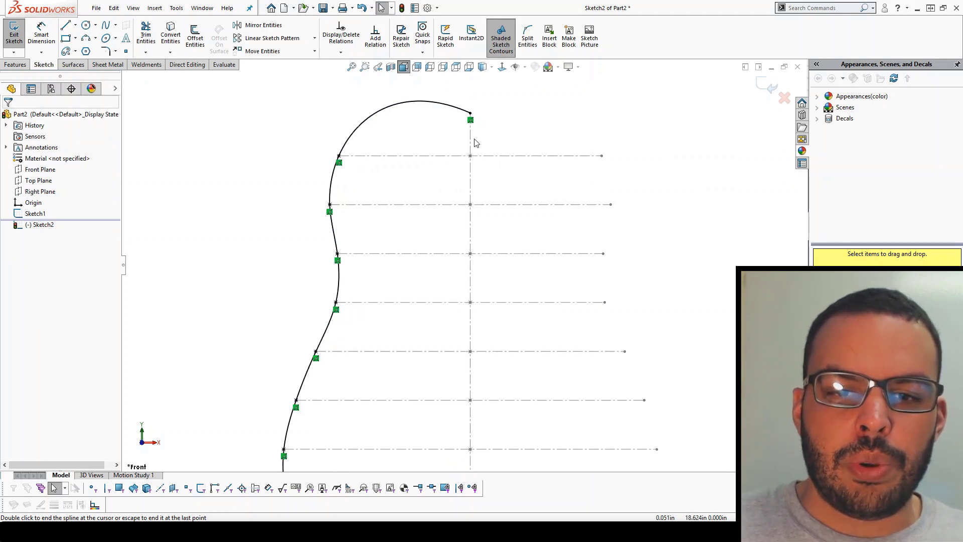
pyautogui.scroll(1, 434, 104)
pyautogui.scroll(1, 450, 391)
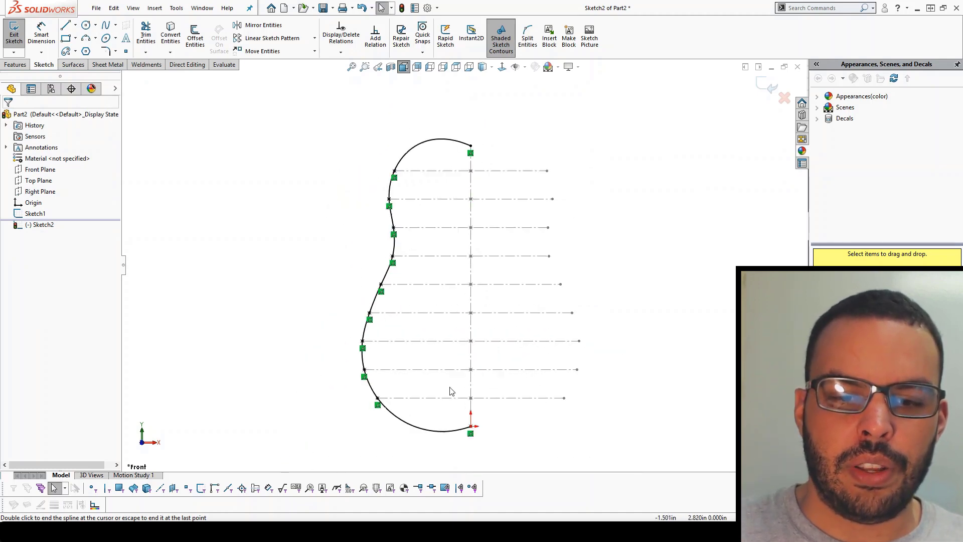
pyautogui.scroll(-1, 456, 441)
pyautogui.doubleClick(482, 430)
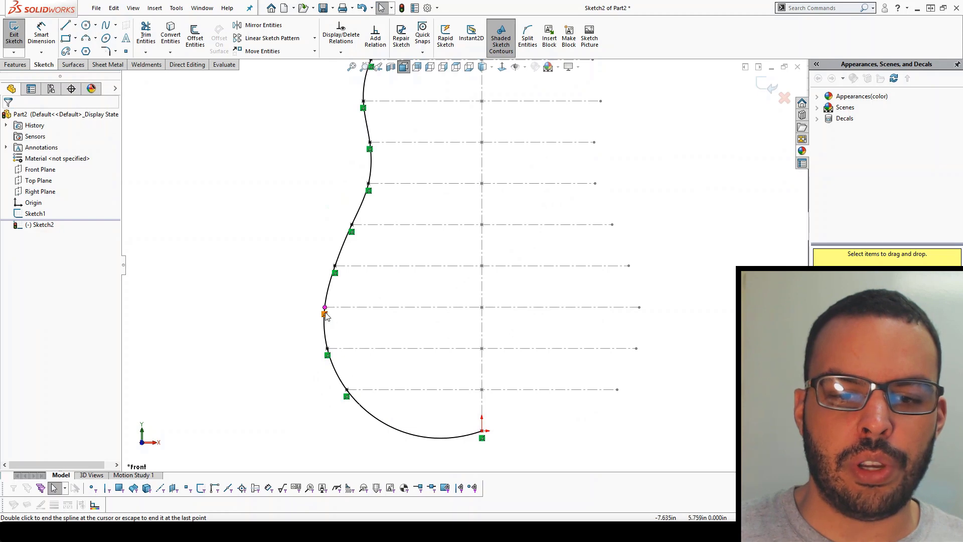
pyautogui.click(469, 436)
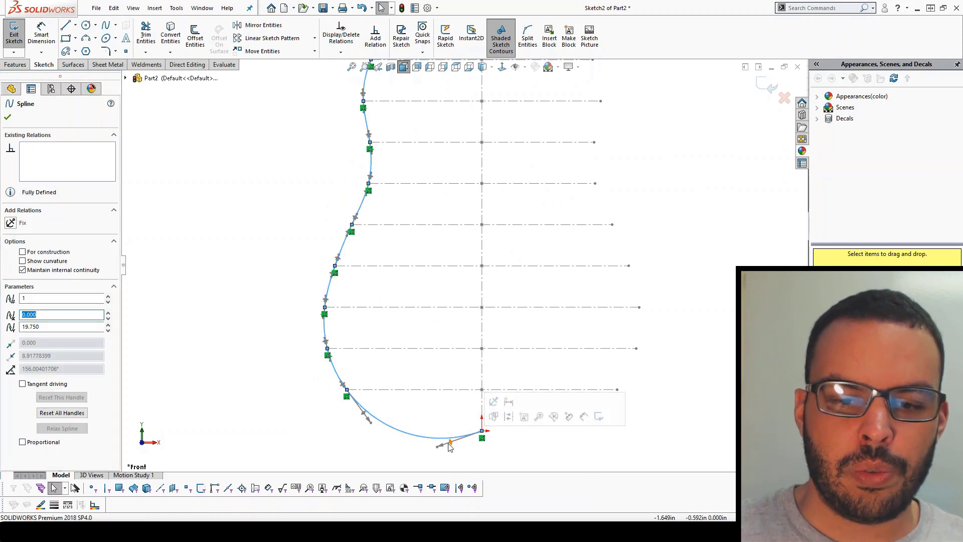
pyautogui.moveTo(449, 447); pyautogui.dragTo(452, 442)
pyautogui.click(11, 224)
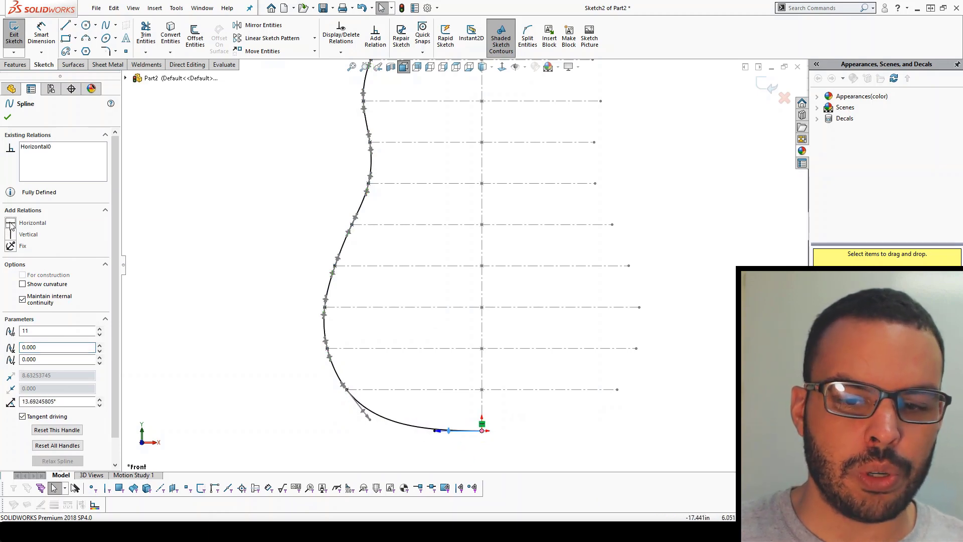
pyautogui.click(560, 425)
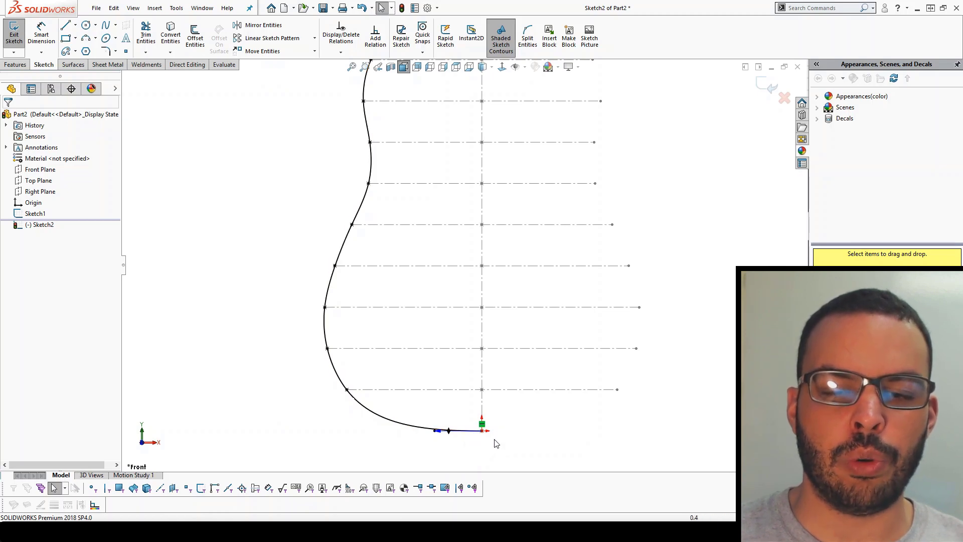
# - Flatten the spline's top end tangent so it meets the centerline level
pyautogui.scroll(2, 496, 444)
pyautogui.scroll(-5, 469, 215)
pyautogui.click(445, 187)
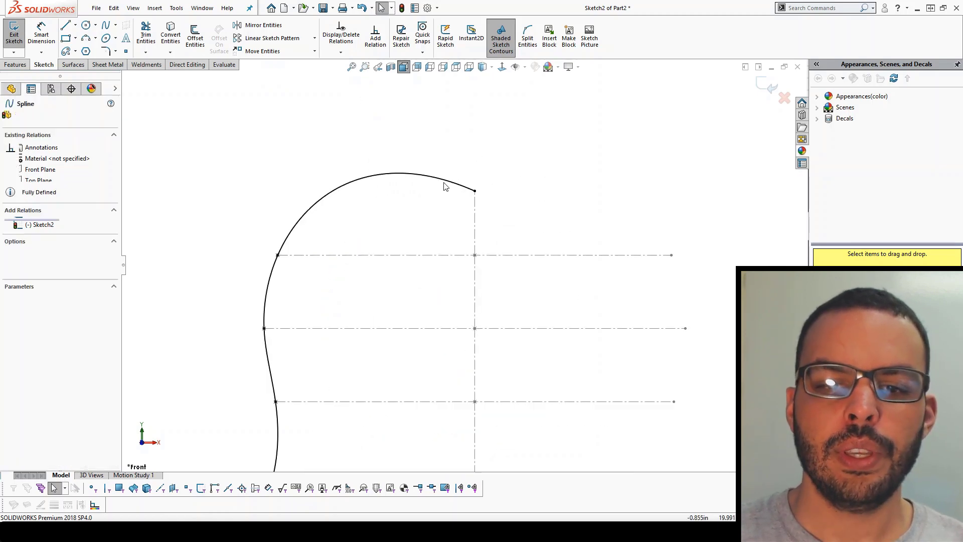
pyautogui.moveTo(419, 167); pyautogui.dragTo(414, 190)
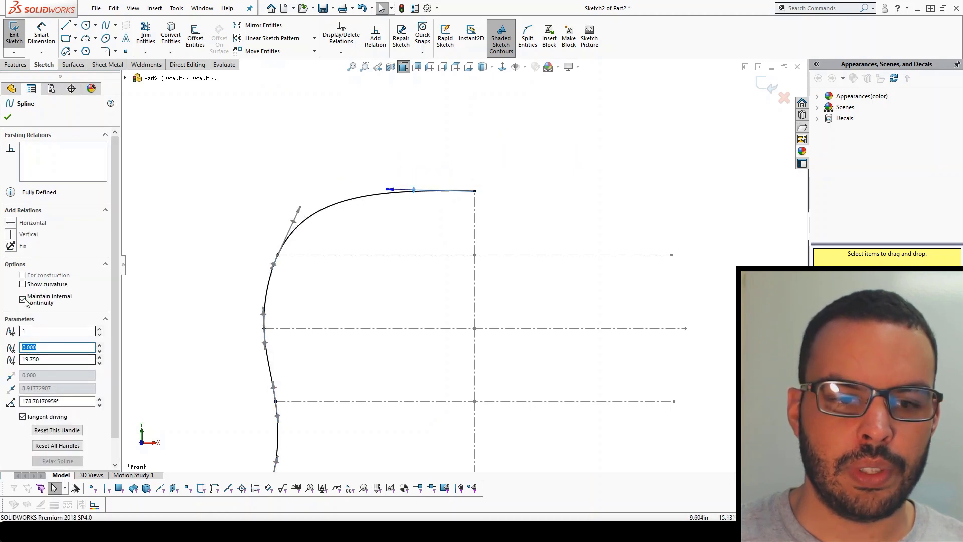
pyautogui.click(358, 193)
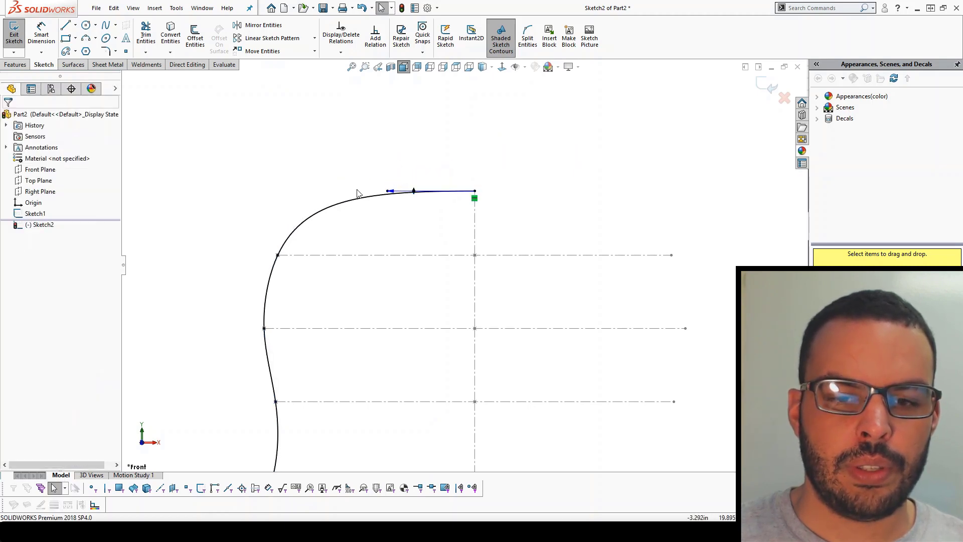
pyautogui.scroll(6, 456, 251)
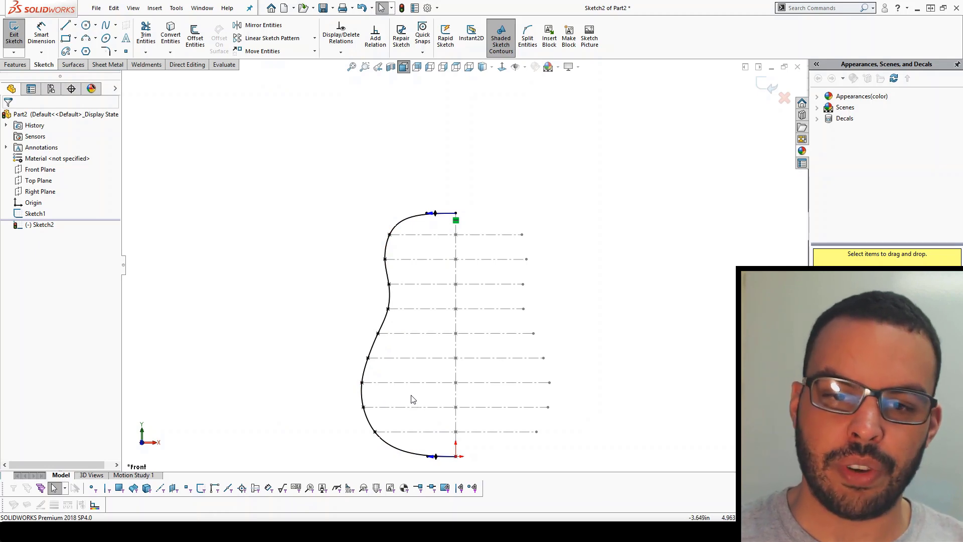
# - Draw a vertical centerline from the spline's top end to its bottom end
pyautogui.click(75, 25)
pyautogui.click(89, 49)
pyautogui.click(455, 214)
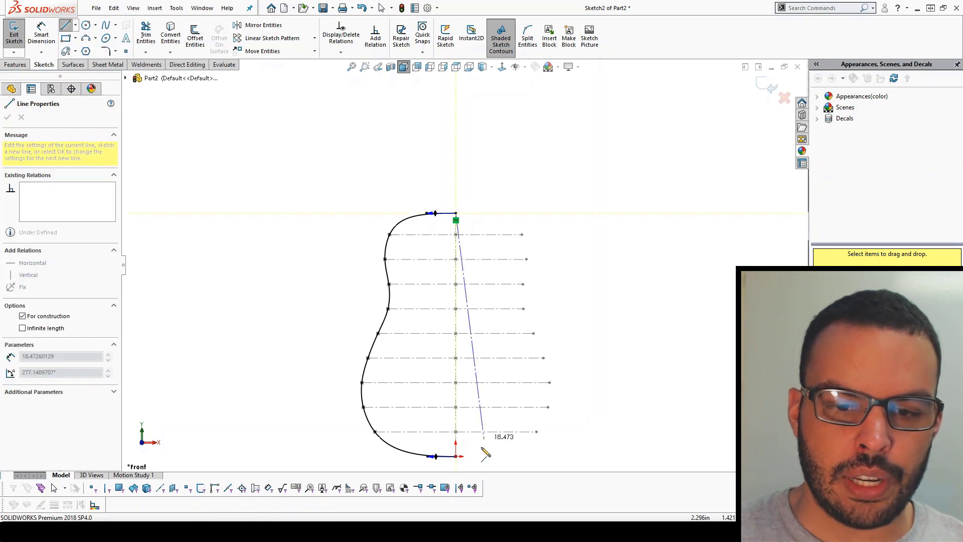
pyautogui.click(456, 456)
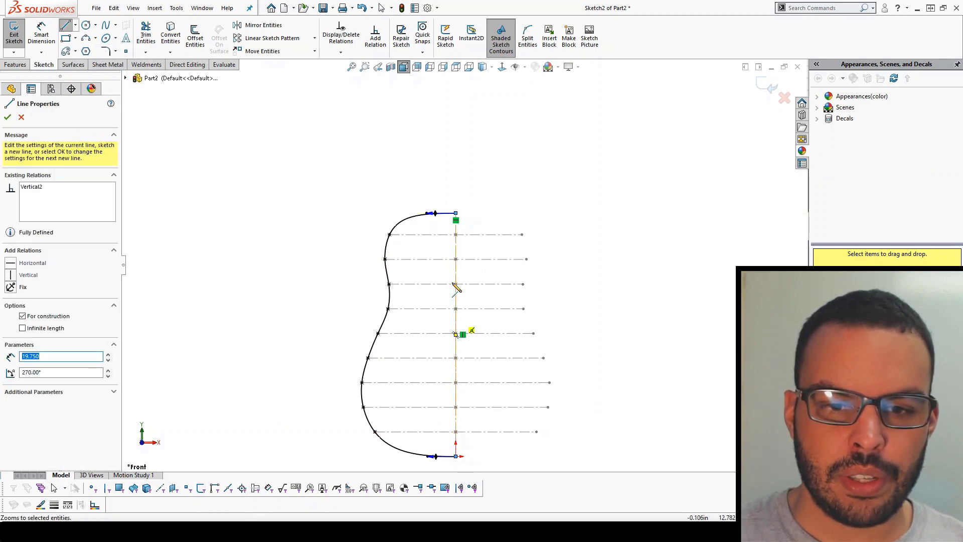
pyautogui.press('Escape')
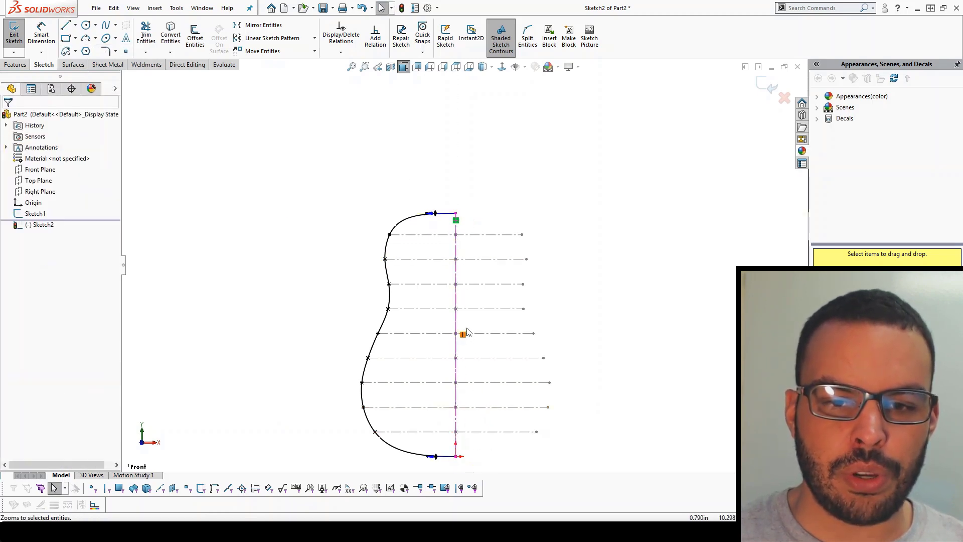
# - Mirror the spline across the new centerline to close the outline
pyautogui.moveTo(285, 161); pyautogui.dragTo(516, 484)
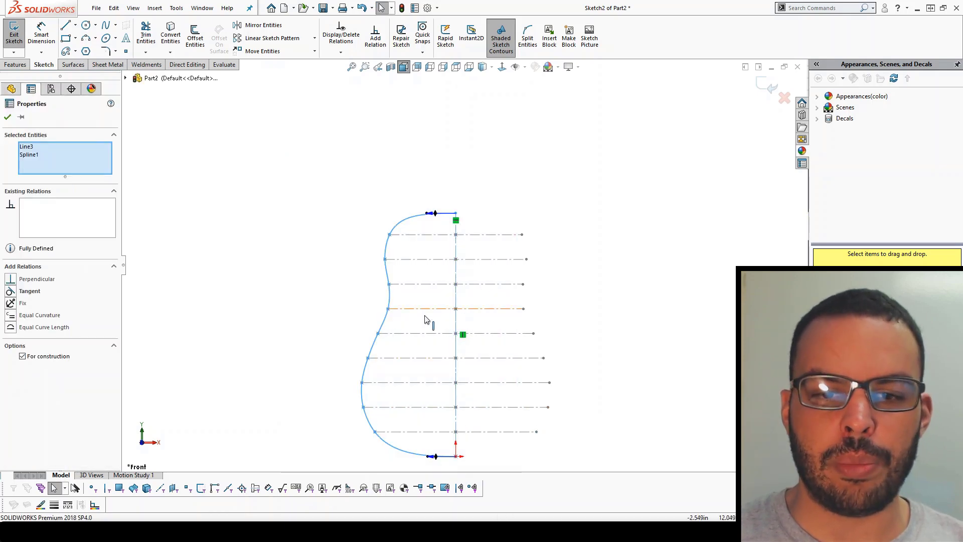
pyautogui.press('f')
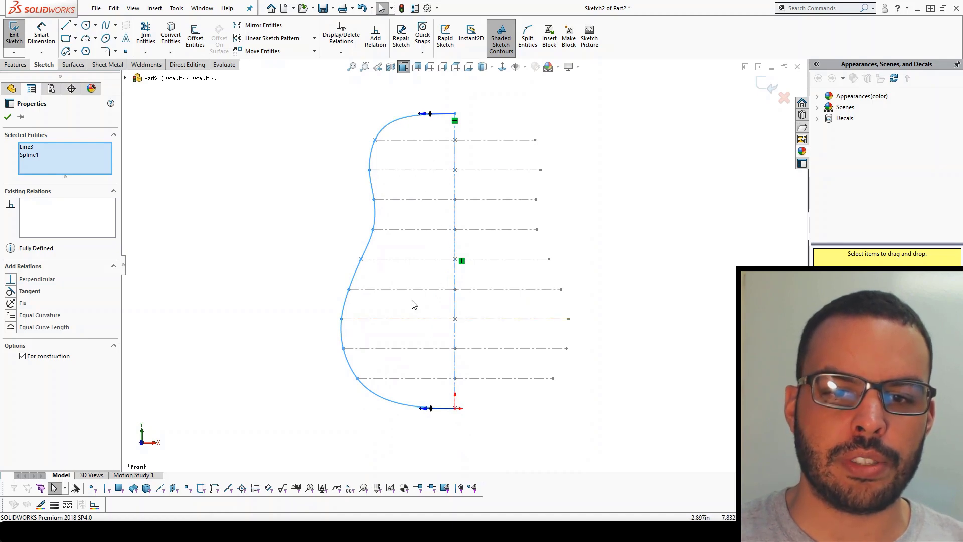
pyautogui.click(258, 25)
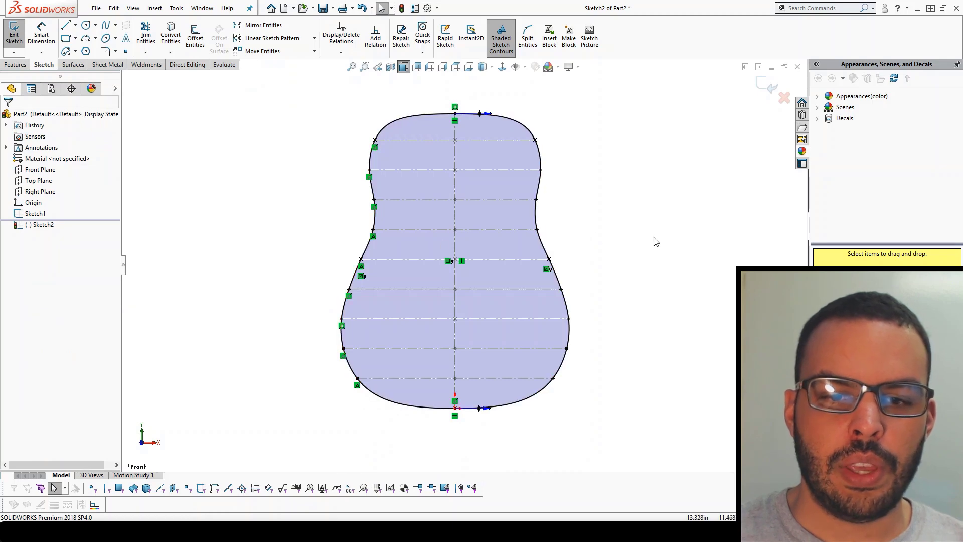
# - Exit the sketch and extrude the outline 4.000 in as Boss-Extrude1
pyautogui.click(766, 85)
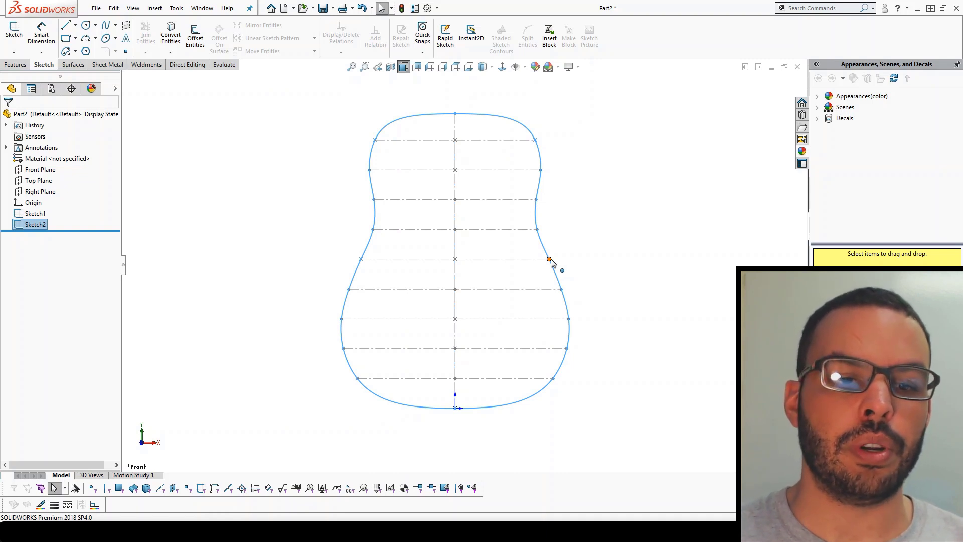
pyautogui.click(15, 65)
pyautogui.click(19, 34)
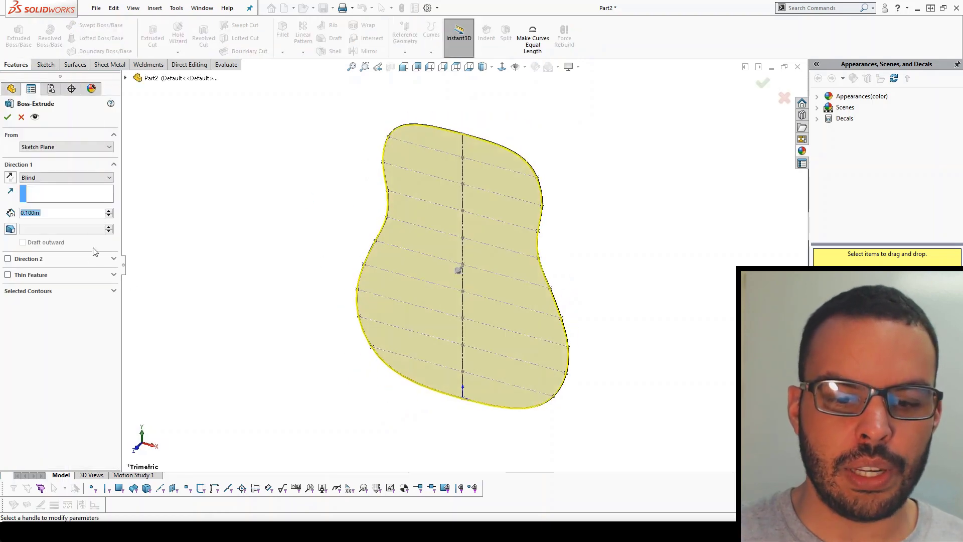
pyautogui.write('5')
pyautogui.press('Return')
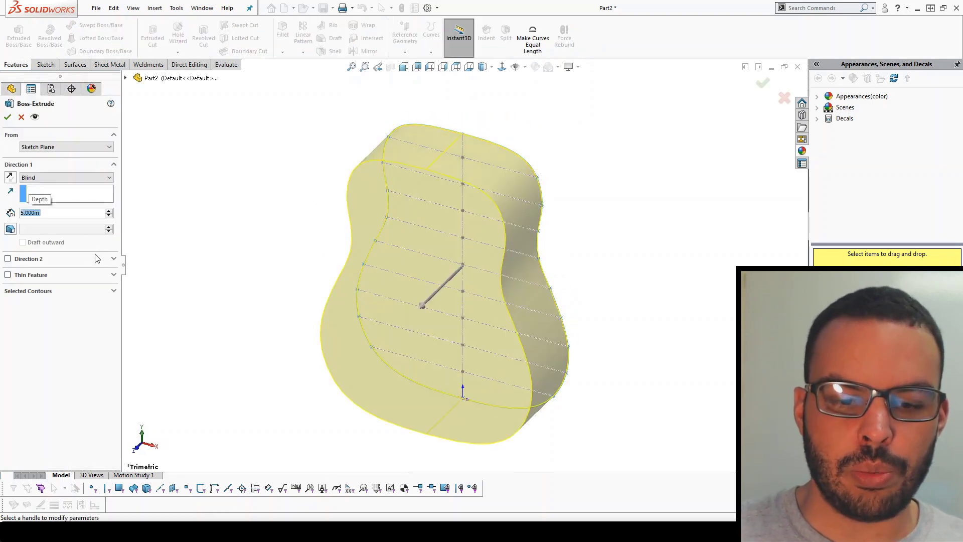
pyautogui.write('4')
pyautogui.press('Return')
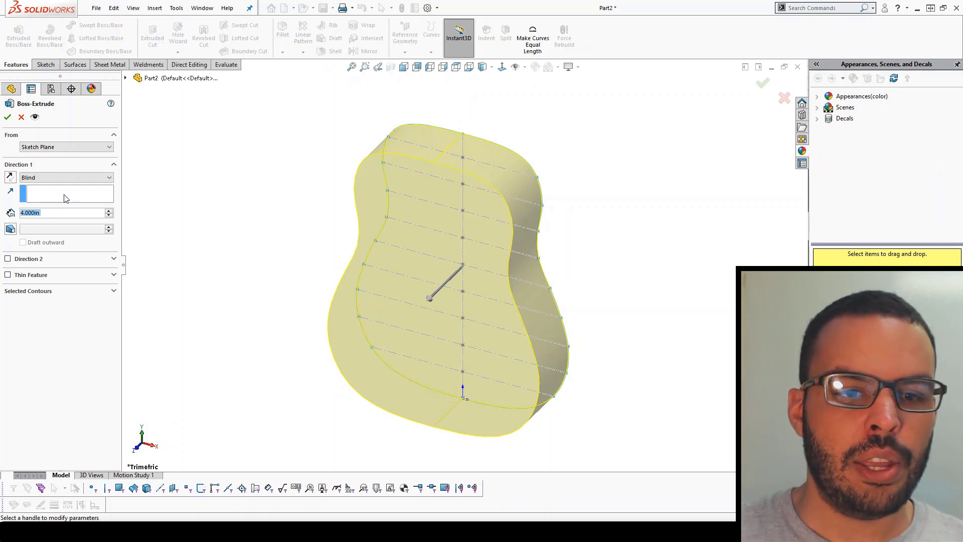
pyautogui.click(8, 118)
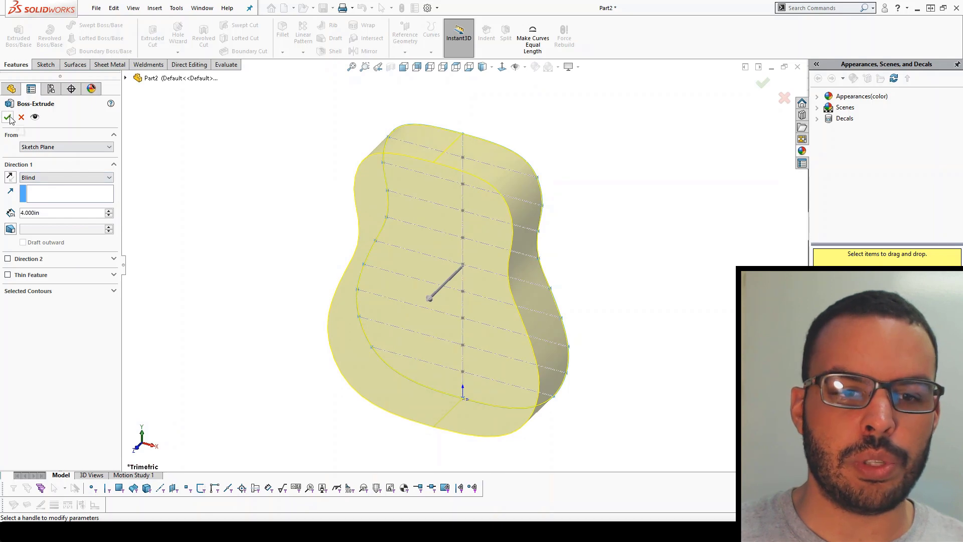
pyautogui.hotkey('ctrl', '1')
# - Hide Sketch1's construction skeleton and orbit to inspect the solid body
pyautogui.click(35, 213)
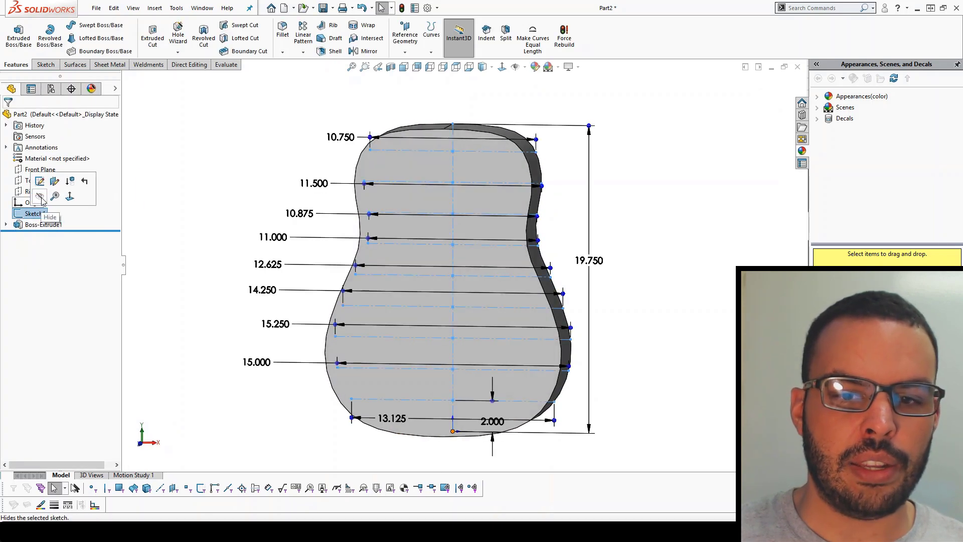
pyautogui.click(65, 187)
pyautogui.moveTo(316, 233)
pyautogui.mouseDown(button='middle')
pyautogui.moveTo(383, 224)
pyautogui.moveTo(329, 243)
pyautogui.mouseUp(button='middle')
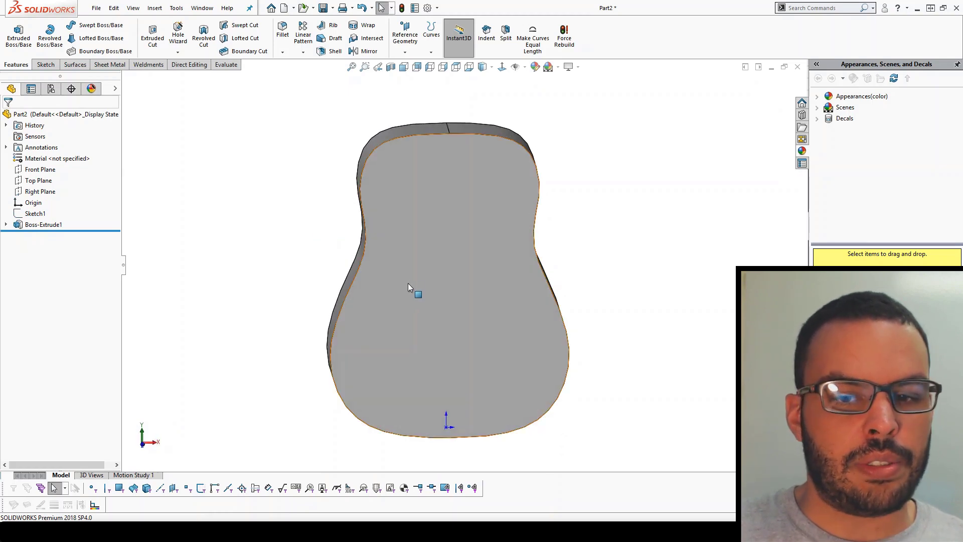
pyautogui.moveTo(414, 288); pyautogui.dragTo(388, 263, button='middle')
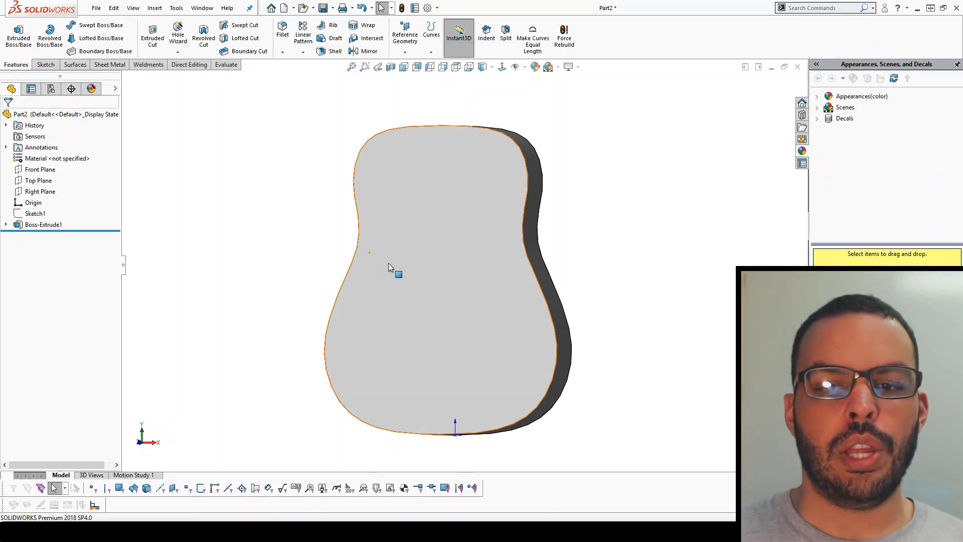